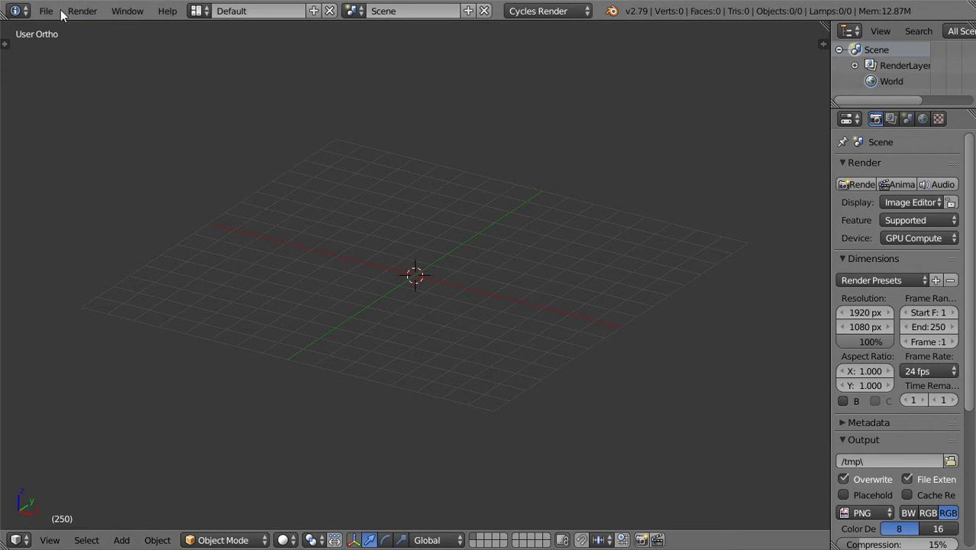
Enable the 'Object: Cloud Generator' add-on found by searching 'cloud' in User Preferences
left_click(48, 11)
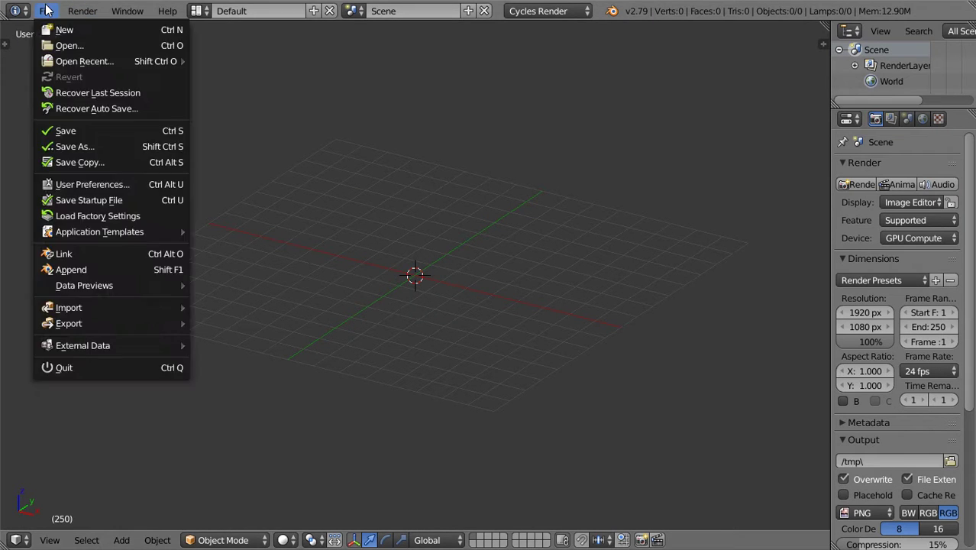
left_click(112, 186)
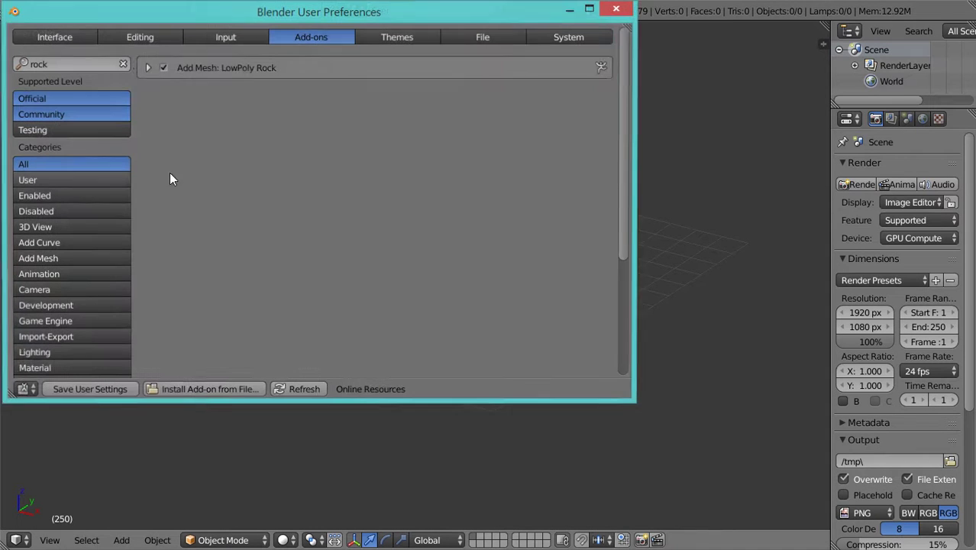
double_click(86, 68)
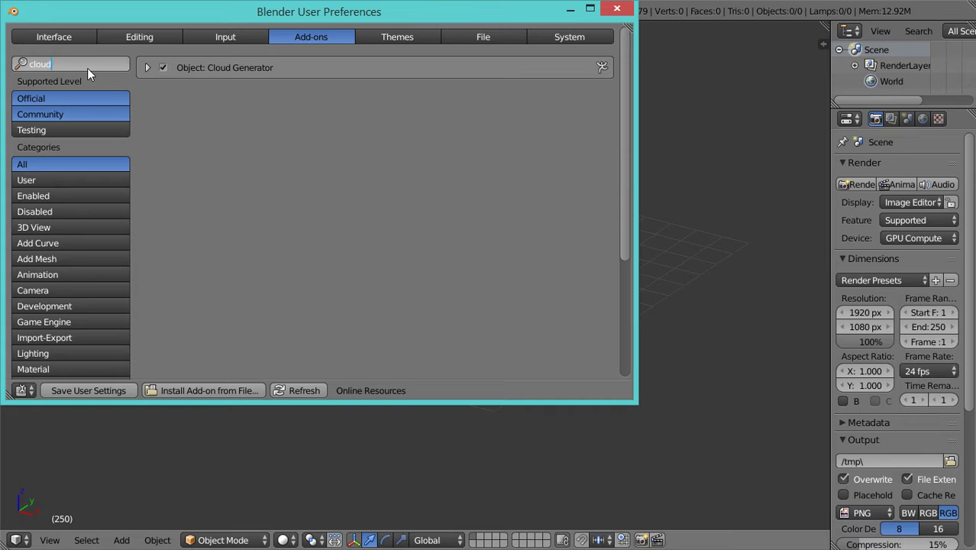
type("cloud")
key("Return")
left_click(163, 67)
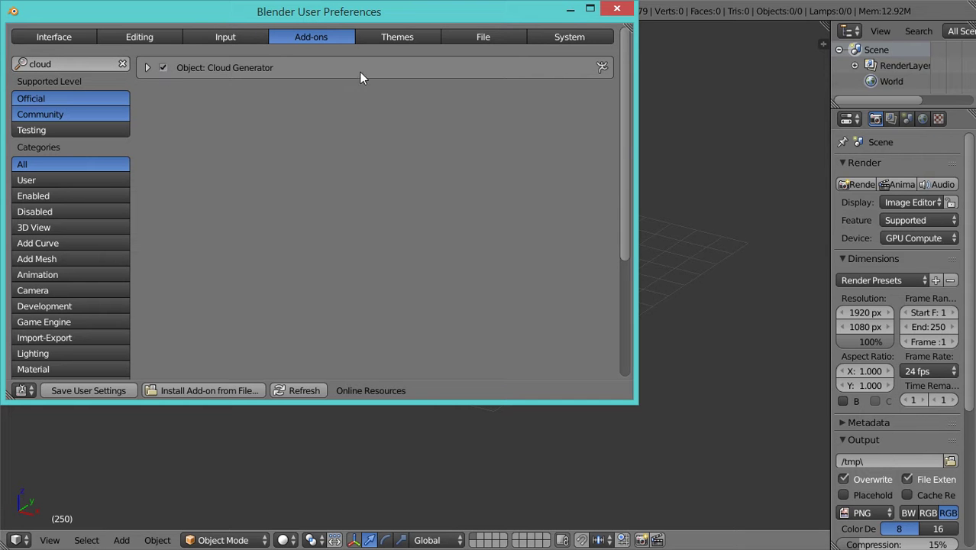
left_click(616, 10)
Add a Suzanne monkey mesh at the origin and show the Tool Shelf
key("shift+a")
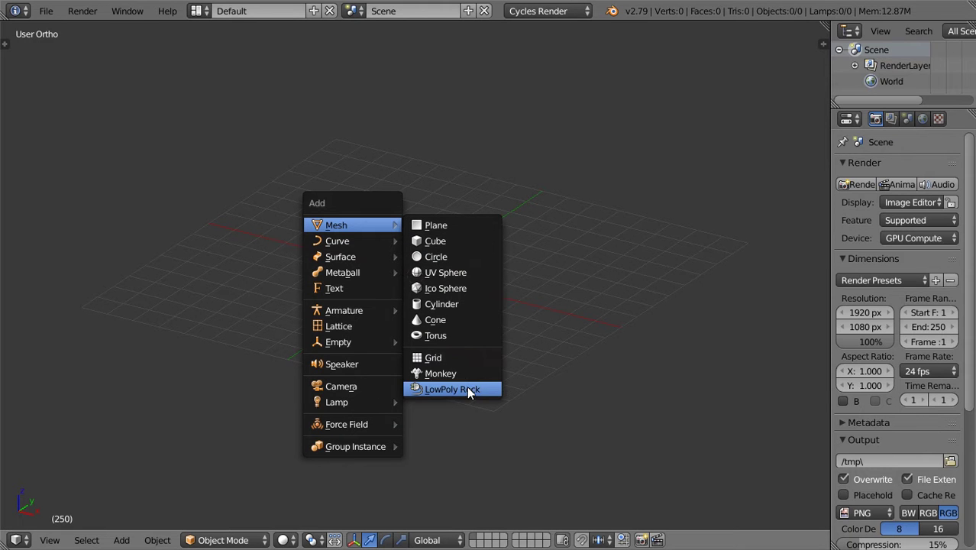
left_click(455, 368)
scroll(463, 350, "up", 5)
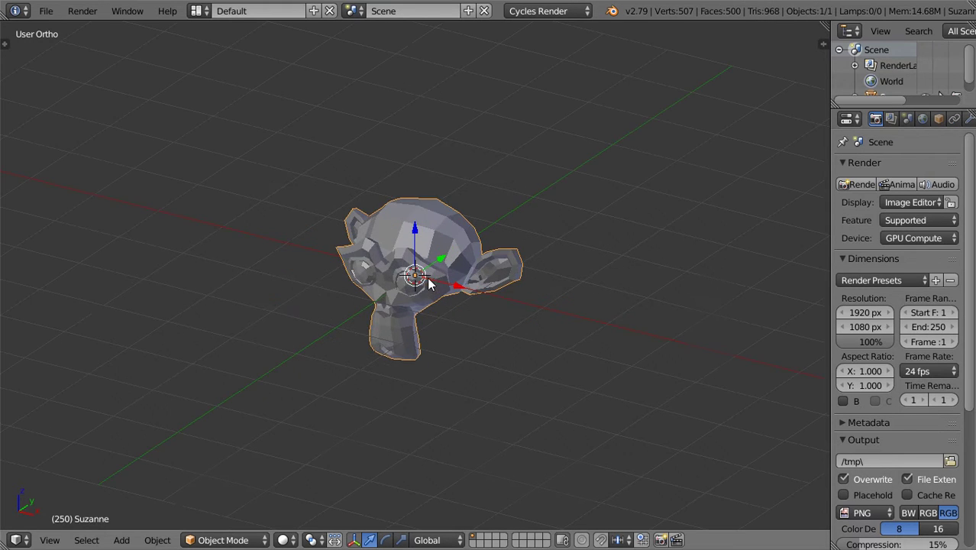
key("t")
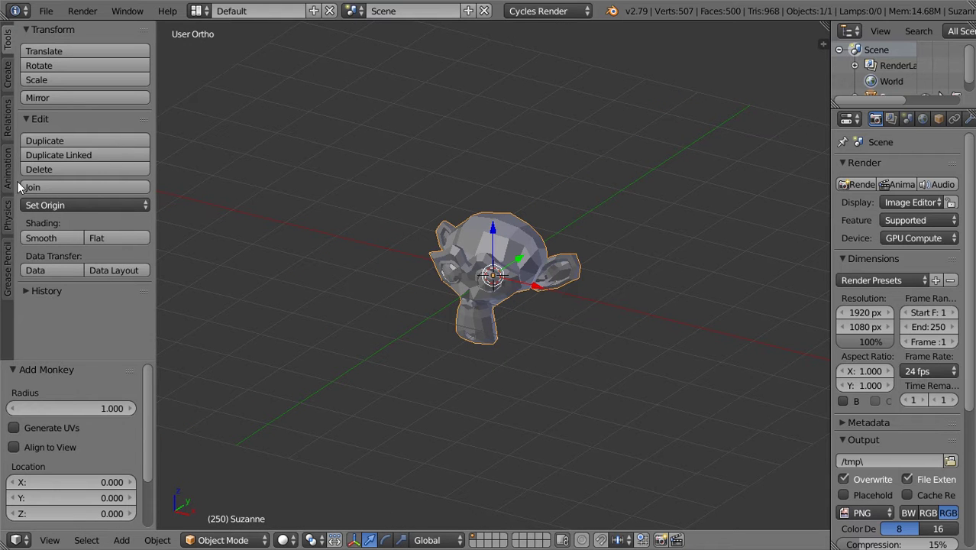
Generate a Cumulous cloud from the monkey with Cloud Generator, Smoothing kept on
left_click(10, 77)
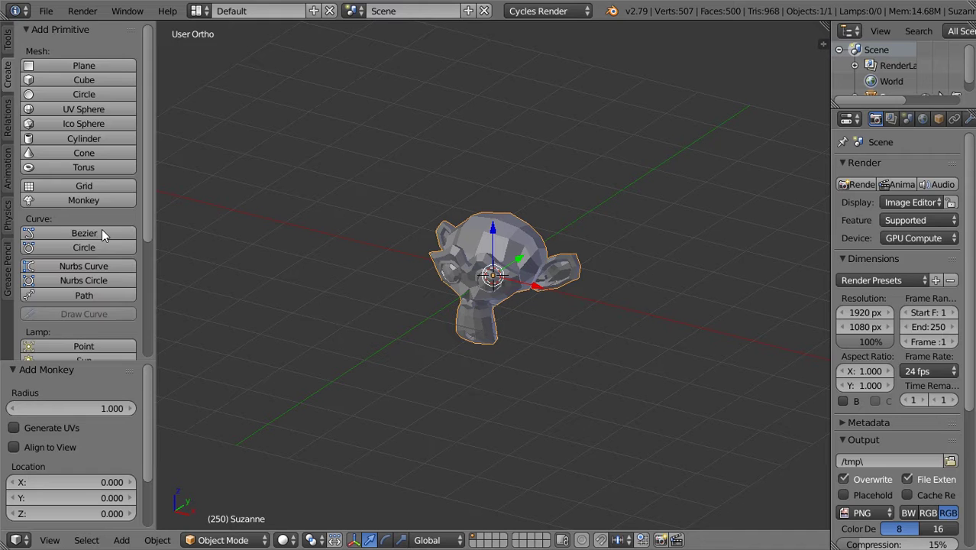
scroll(106, 233, "down", 6)
left_click(115, 350)
scroll(119, 330, "down", 2)
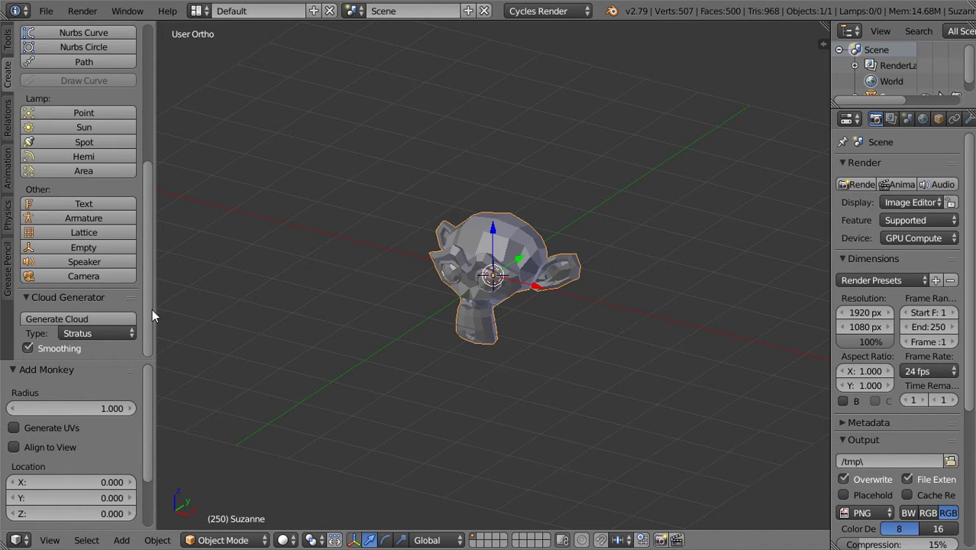
left_click_drag(154, 302, 174, 299)
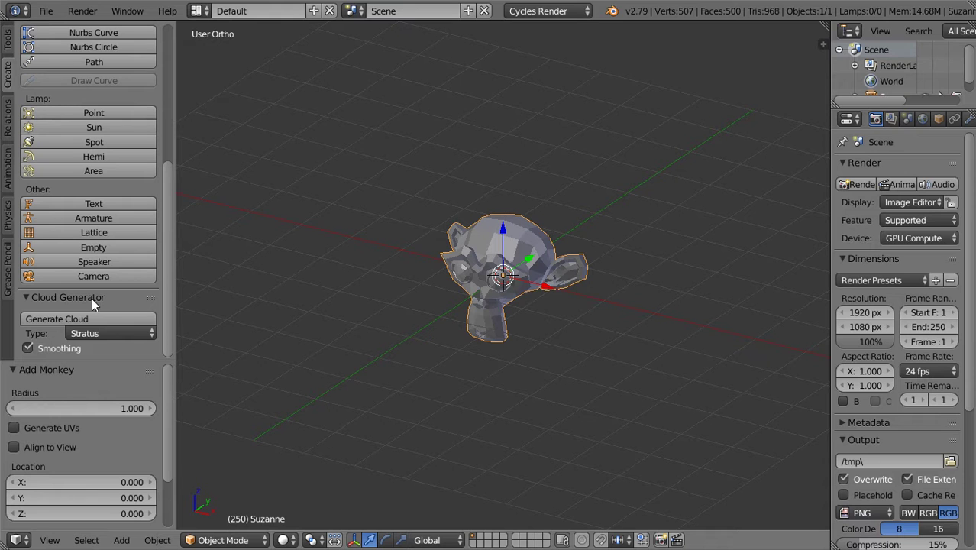
left_click(93, 342)
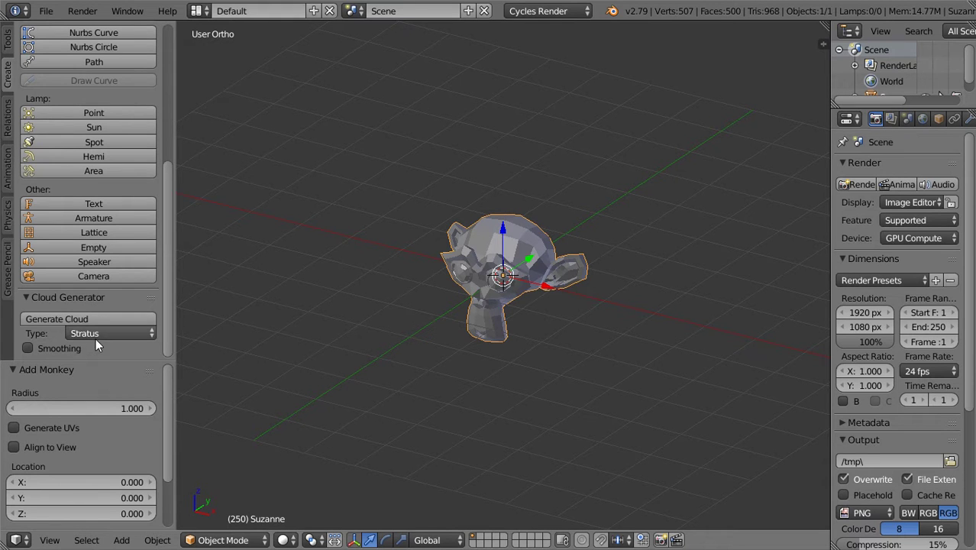
left_click(94, 343)
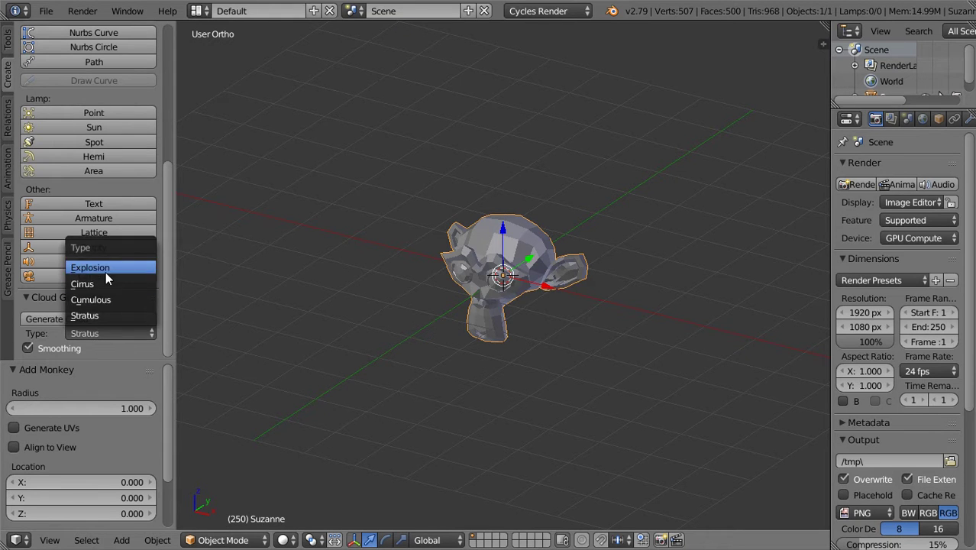
left_click(106, 298)
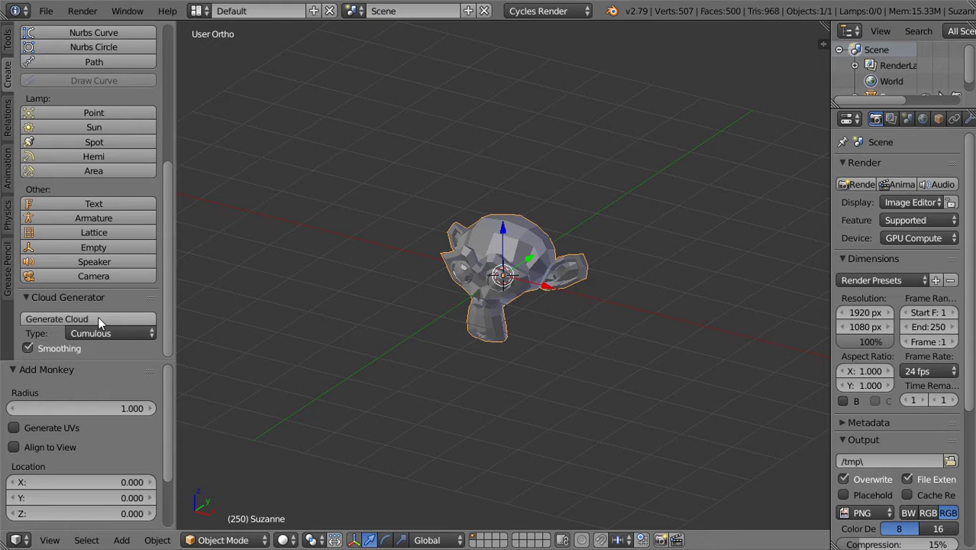
left_click(98, 319)
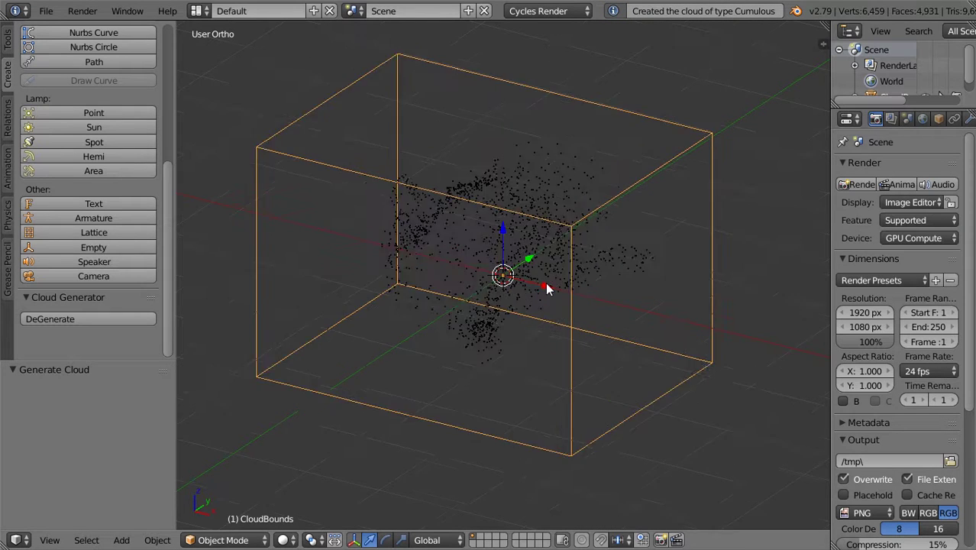
scroll(544, 275, "down", 1)
scroll(544, 270, "down", 3)
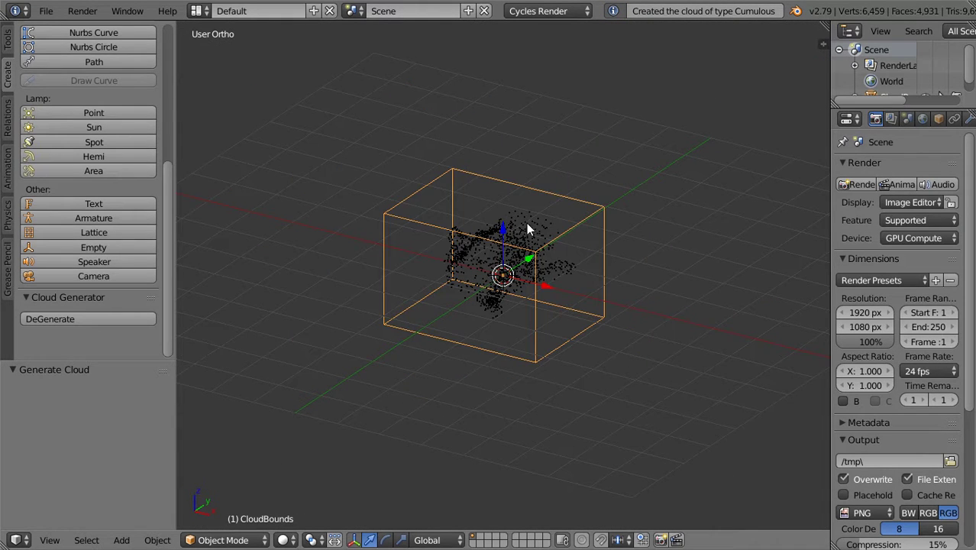
Give the World a node-based Sky Texture background with the sun lighting from the right
left_click(924, 119)
left_click(916, 243)
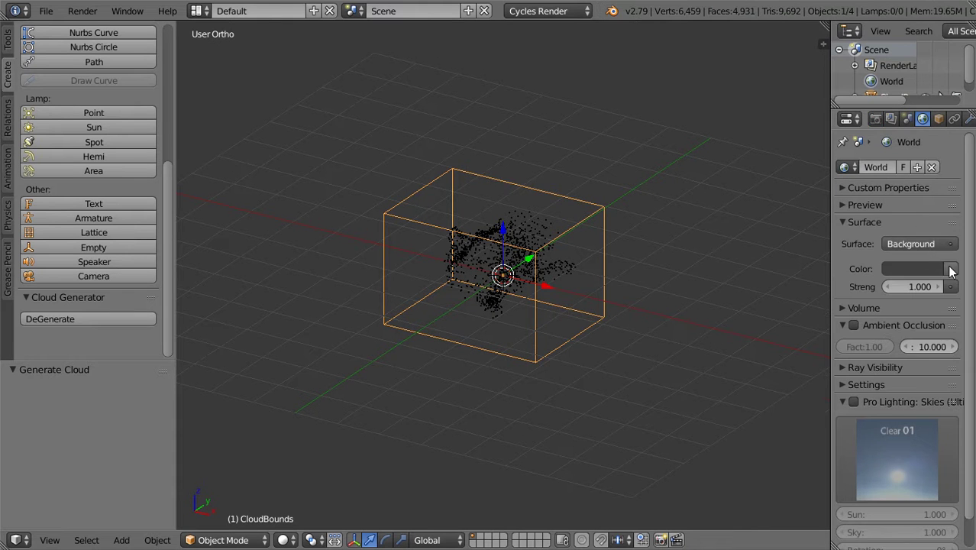
left_click(950, 269)
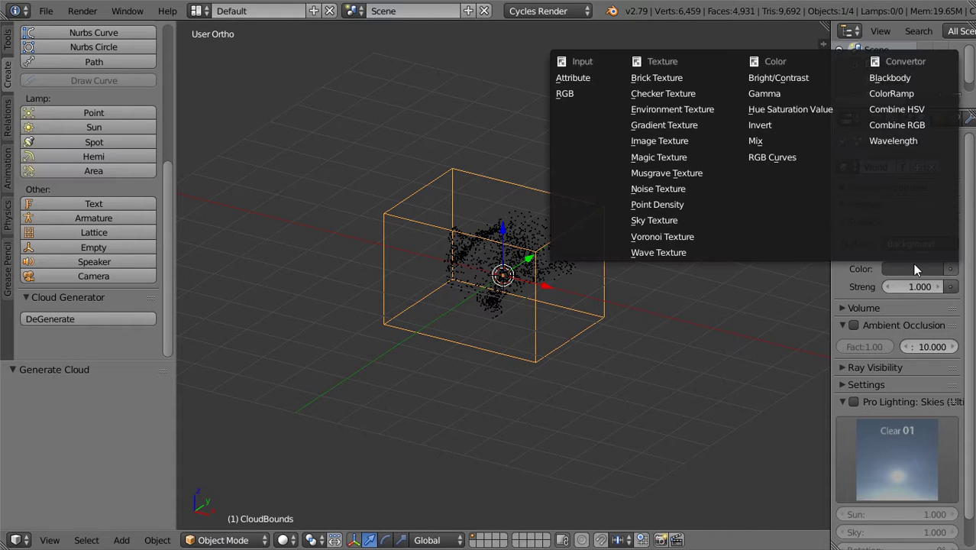
left_click(670, 220)
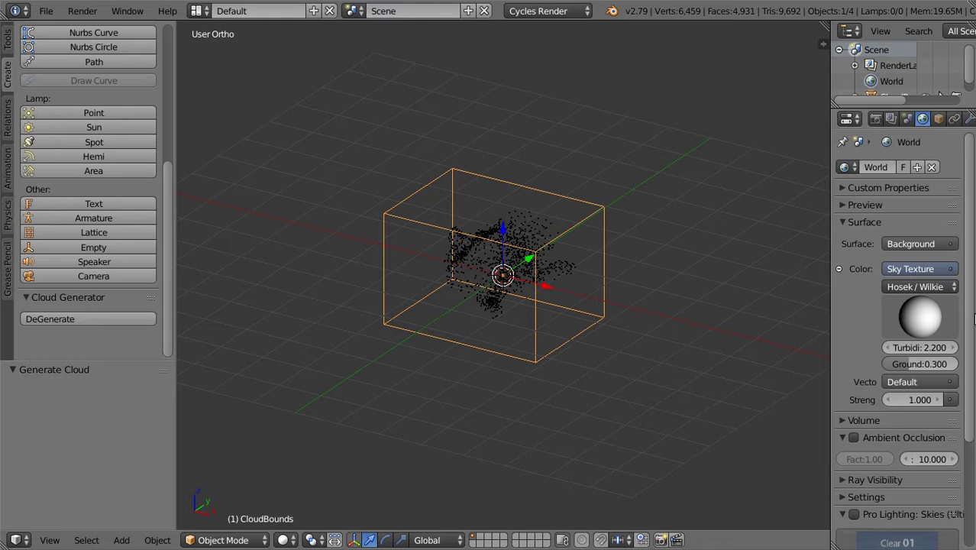
left_click_drag(924, 316, 937, 315)
Switch the viewport to Rendered shading, then zoom and orbit around the cumulus cloud
left_click(284, 539)
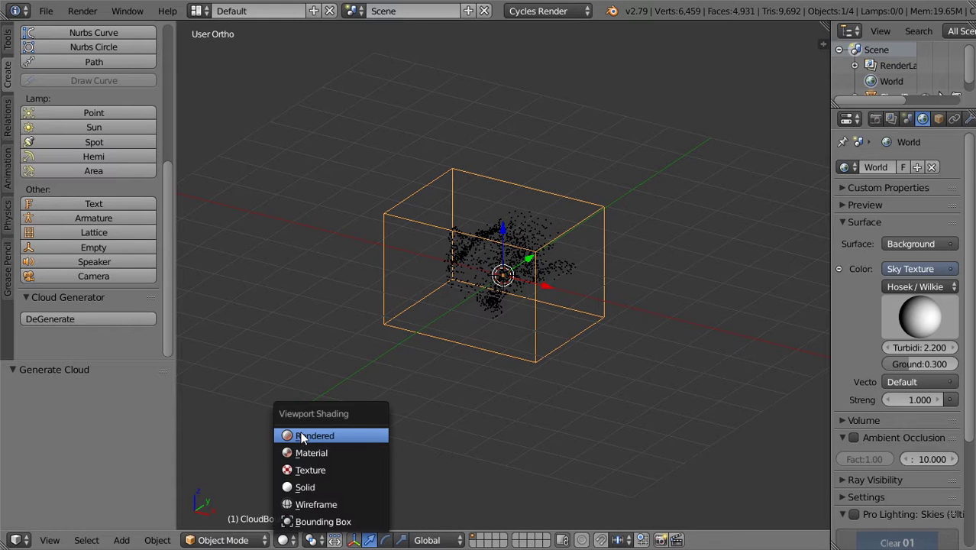
key("Return")
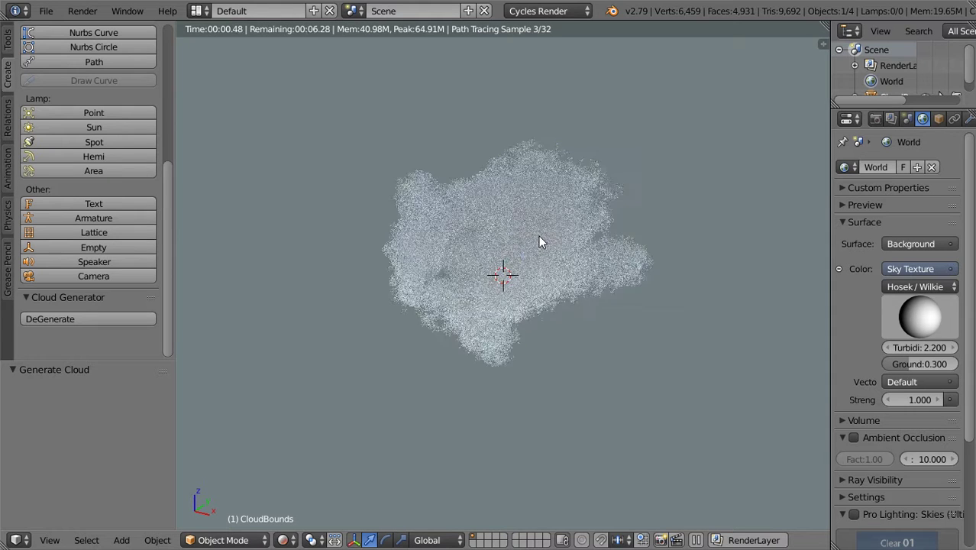
scroll(538, 241, "up", 1)
scroll(590, 229, "up", 1)
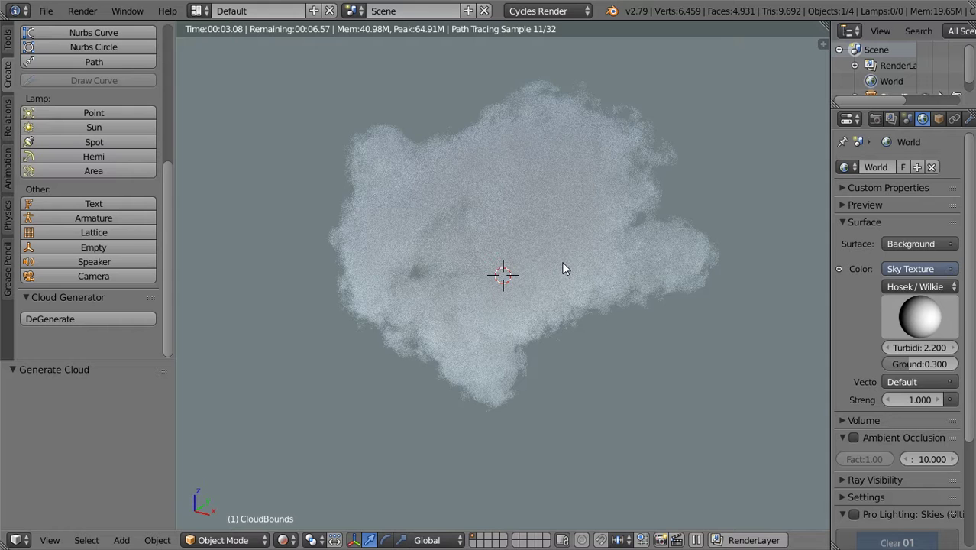
scroll(565, 266, "down", 1)
scroll(438, 351, "down", 1)
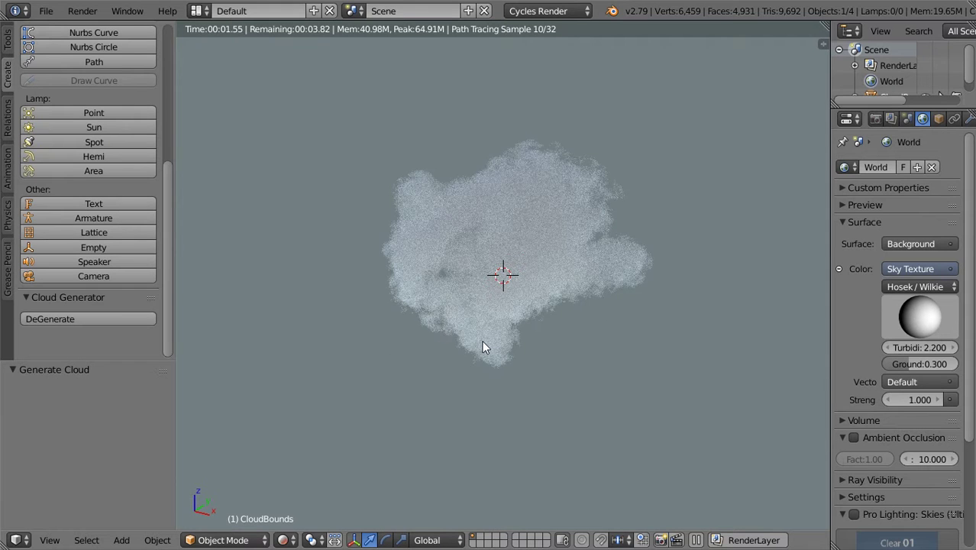
middle_click_drag(482, 341, 523, 305)
middle_click_drag(470, 269, 454, 335)
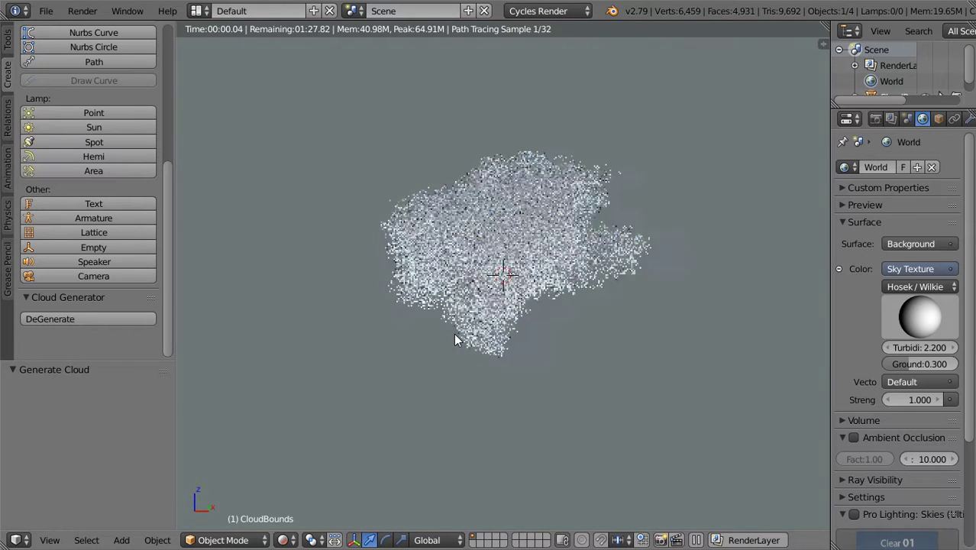
left_click(296, 539)
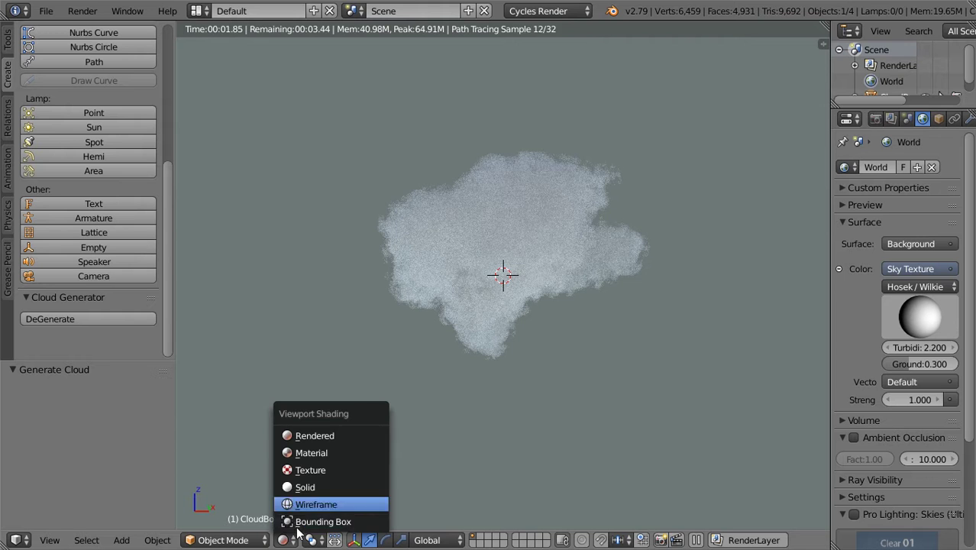
left_click(303, 486)
scroll(560, 291, "up", 3)
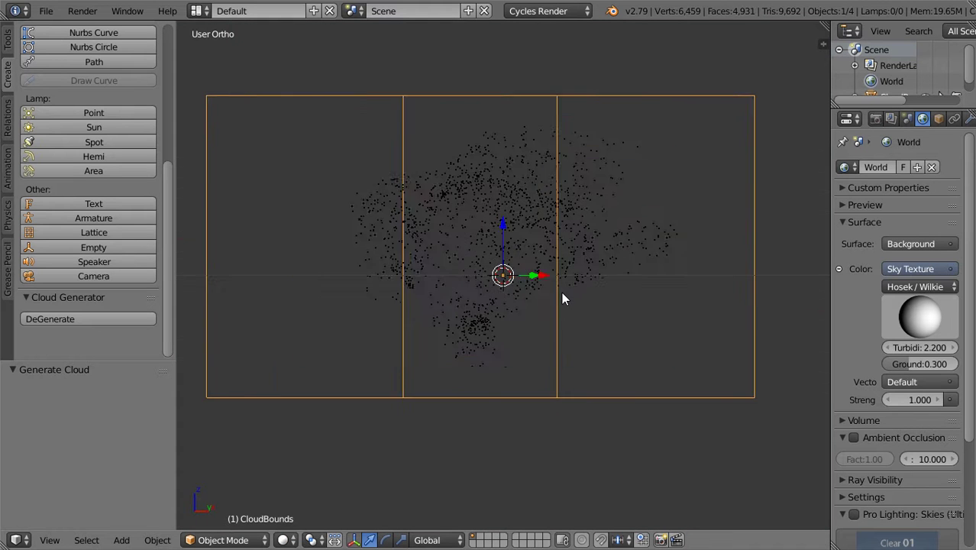
middle_click_drag(561, 291, 528, 348)
scroll(528, 349, "down", 5)
scroll(529, 279, "up", 3)
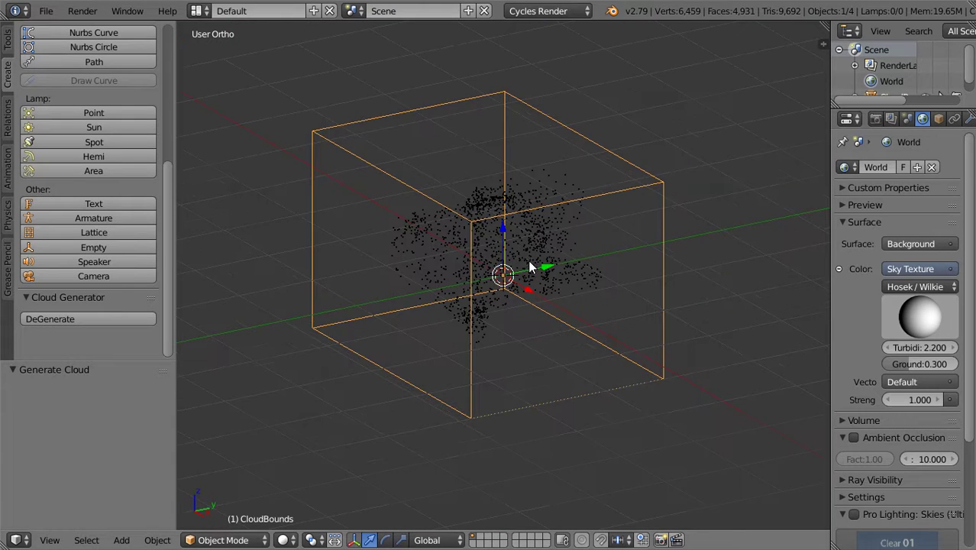
mouse_move(515, 237)
middle_mouse_down()
mouse_move(475, 220)
mouse_move(515, 254)
middle_mouse_up()
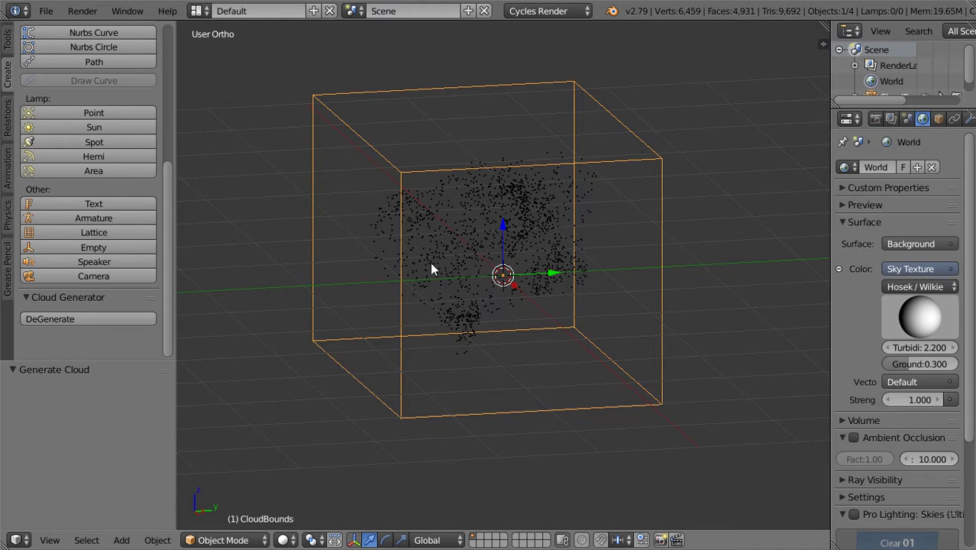
scroll(489, 268, "up", 3)
middle_click_drag(499, 270, 512, 249)
scroll(511, 247, "down", 4)
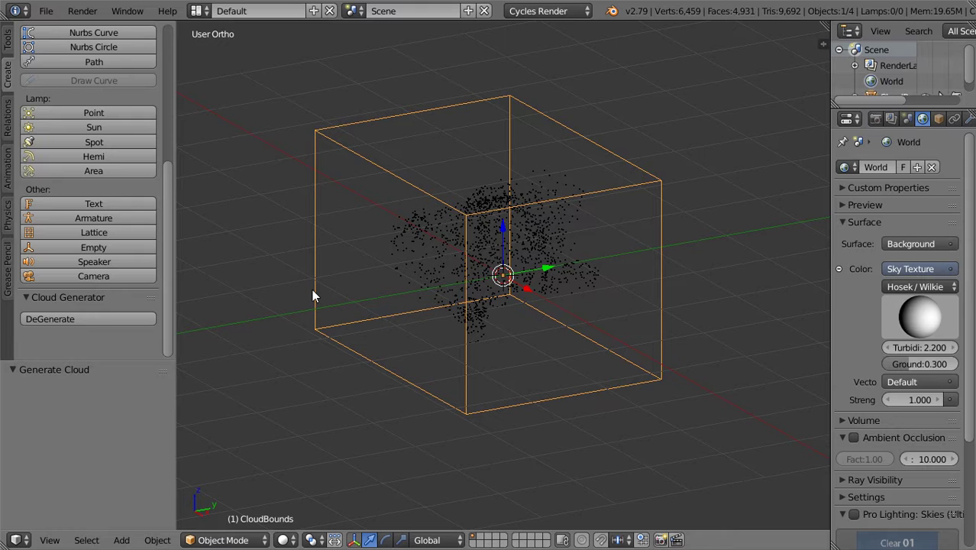
Show CloudMaterial in the Node Editor, framed on the CloudGen_Volume node, side panel hidden
key("shift+F3")
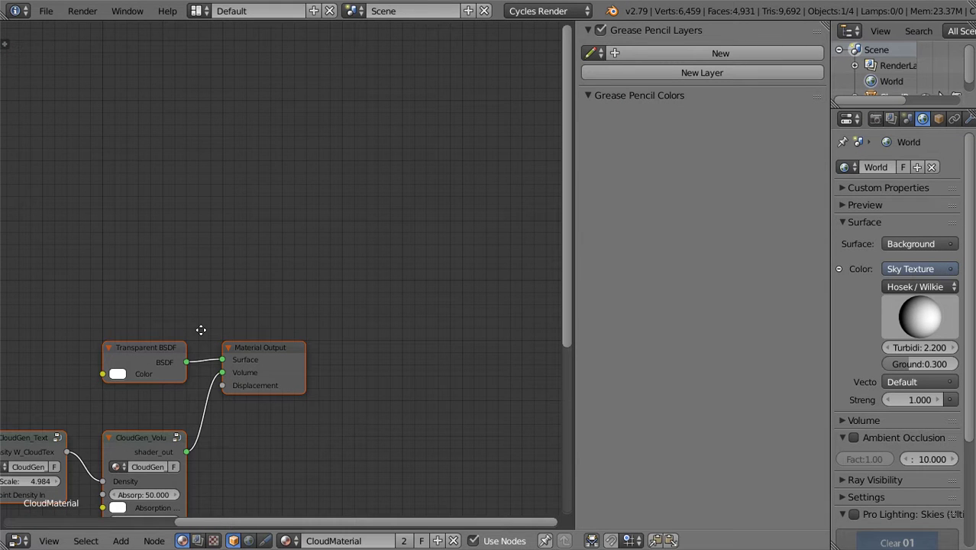
middle_click_drag(201, 330, 302, 245)
scroll(302, 245, "up", 2)
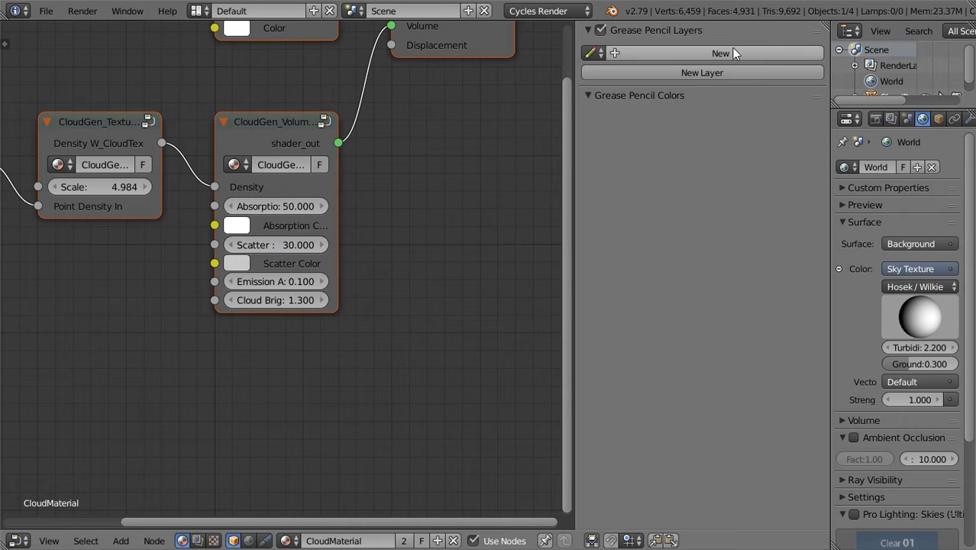
key("n")
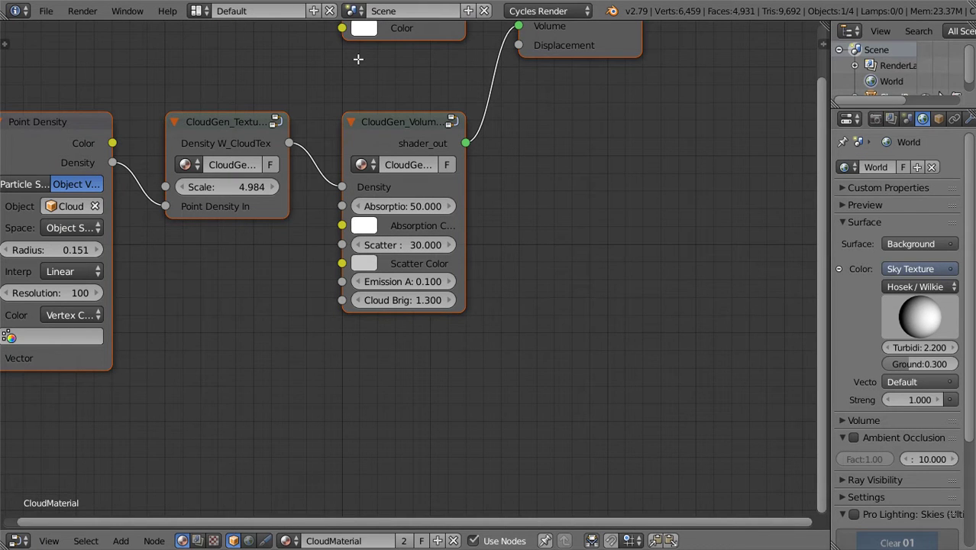
Split the Node Editor and make the right area a 3D View of the cloud
left_click_drag(358, 59, 356, 59)
left_click(378, 540)
left_click(405, 524)
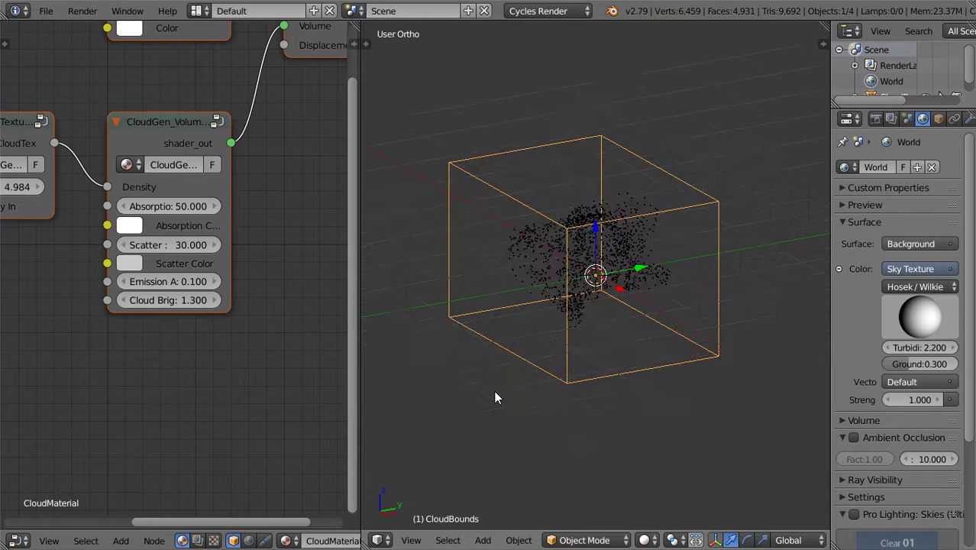
scroll(513, 370, "down", 3)
scroll(513, 370, "up", 5)
scroll(513, 370, "up", 2)
scroll(513, 370, "down", 2)
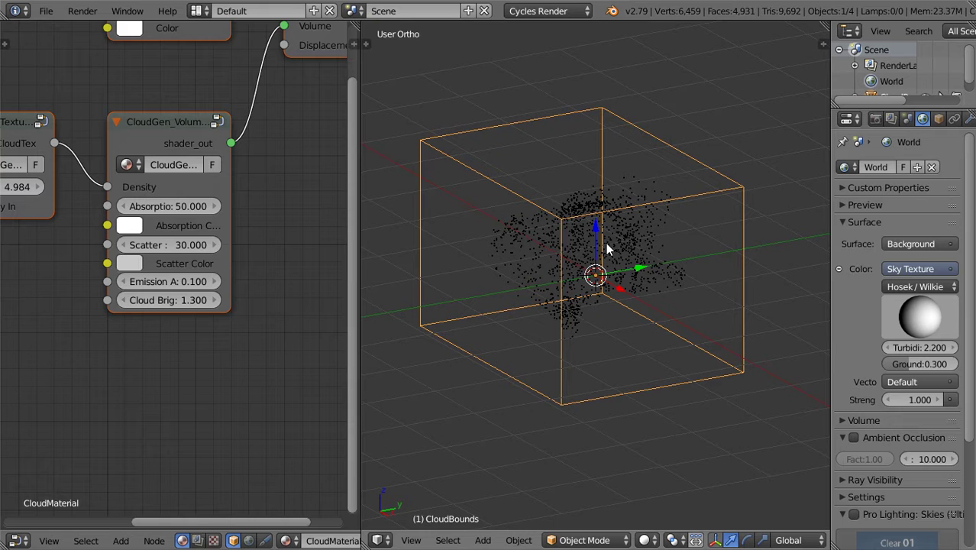
Draw a Ctrl+B render border around the cloud and refresh the region render
key("ctrl+b")
left_click_drag(681, 169, 497, 329)
scroll(569, 265, "up", 5)
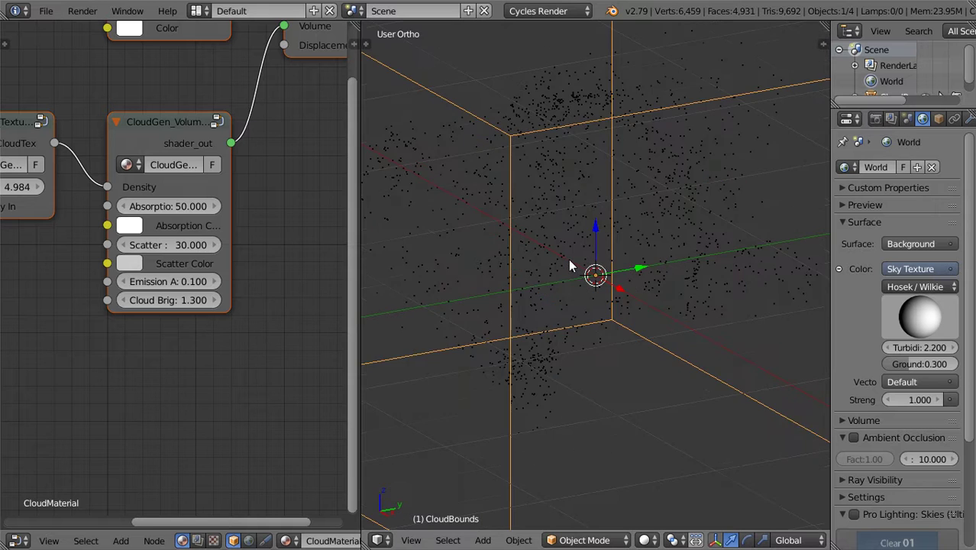
scroll(569, 266, "up", 2)
scroll(569, 259, "down", 2)
key("ctrl+b")
Preview the cloud region in Rendered shading and try an absorption of 120
left_click_drag(708, 58, 477, 296)
key("shift+z")
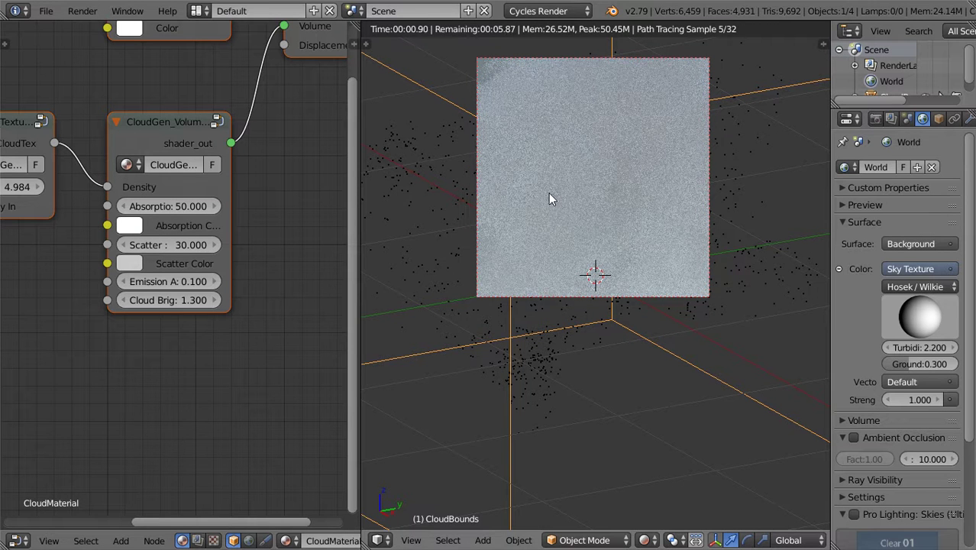
left_click(130, 226)
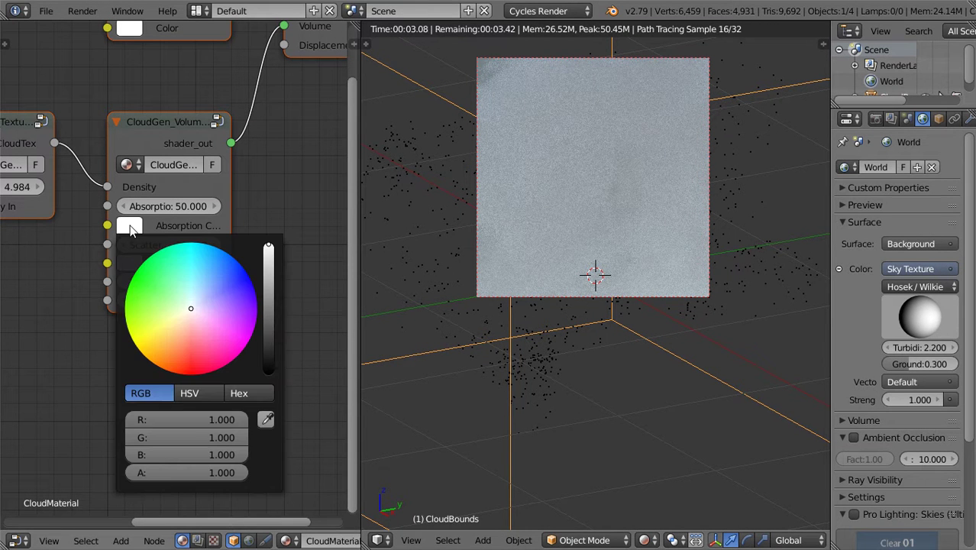
left_click(165, 206)
type("120")
key("Return")
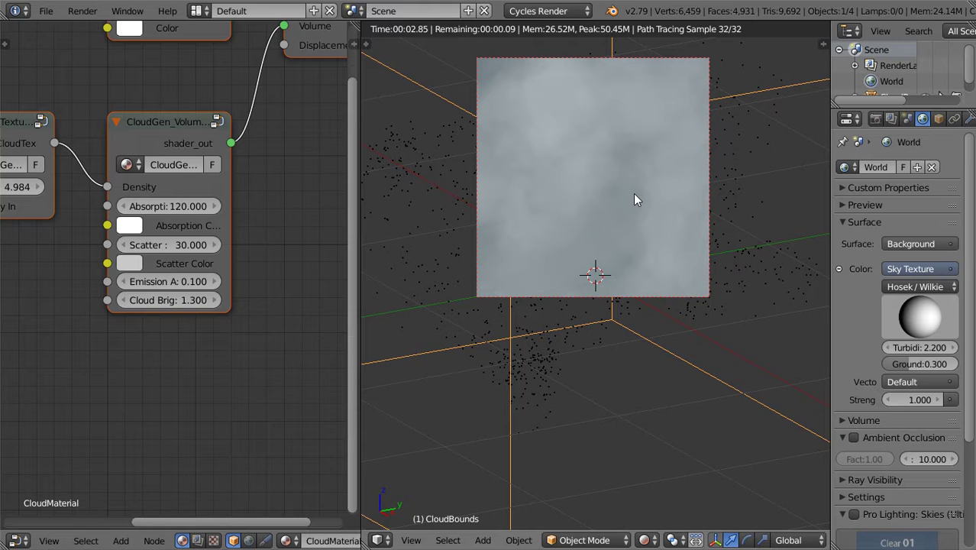
Try an absorption of 200 on the CloudGen_Volume node, then undo it
scroll(619, 190, "down", 2)
scroll(618, 190, "down", 1)
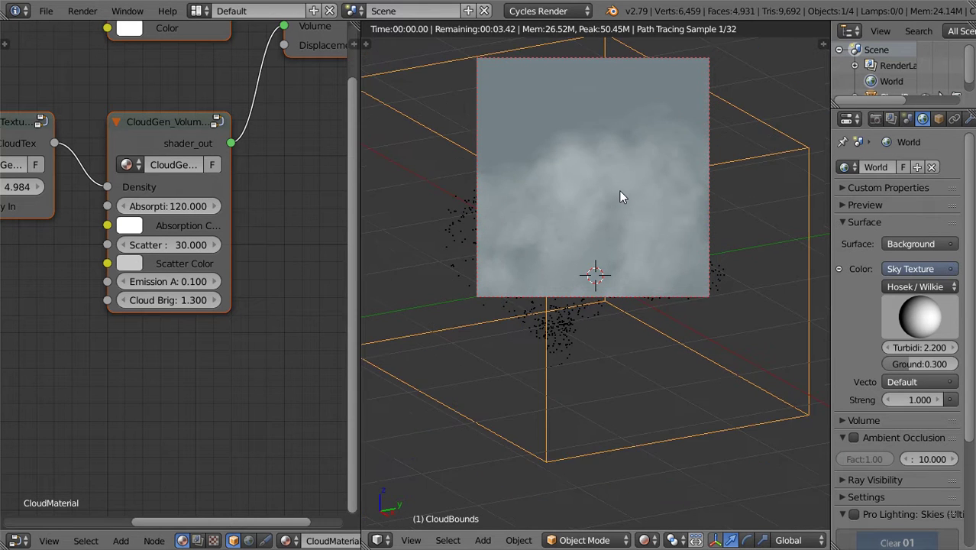
scroll(619, 190, "down", 1)
scroll(619, 190, "up", 1)
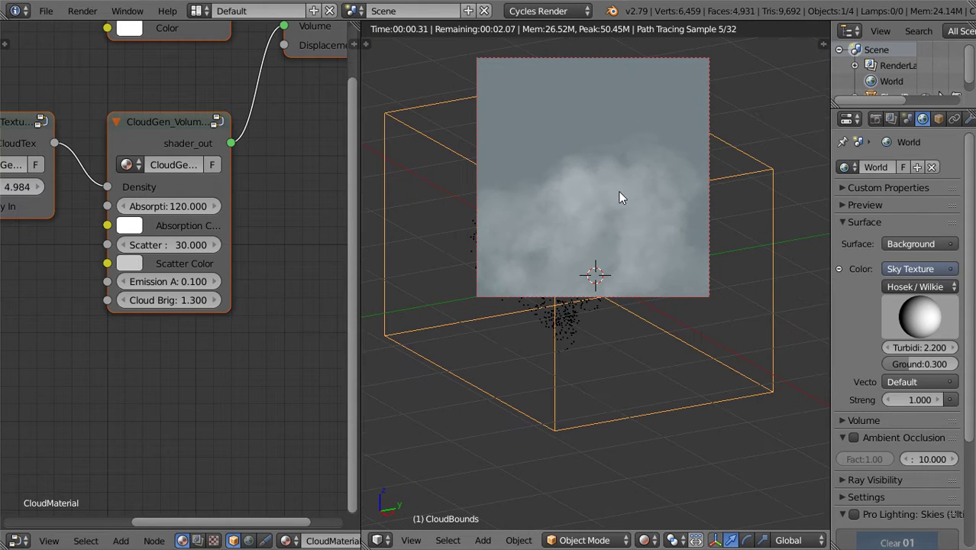
left_click(182, 213)
type("200")
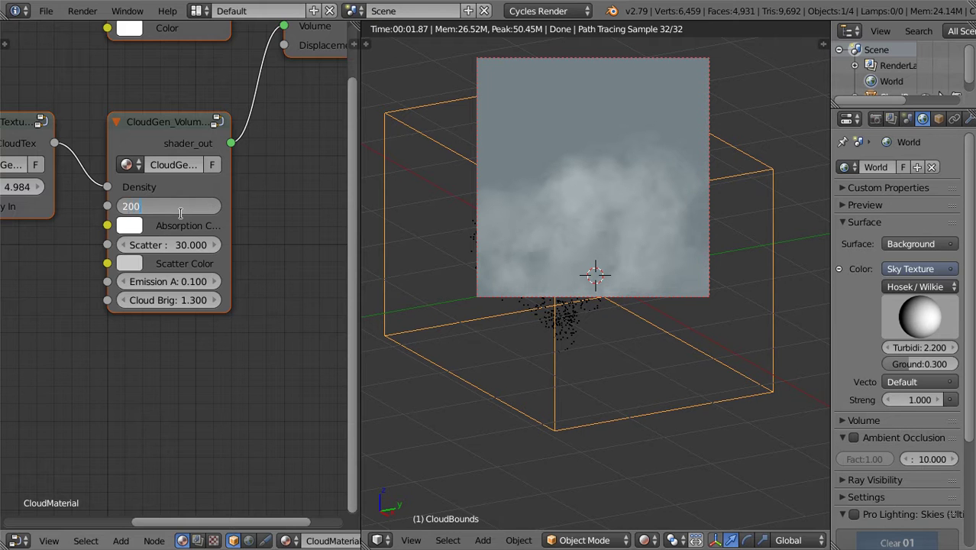
key("Return")
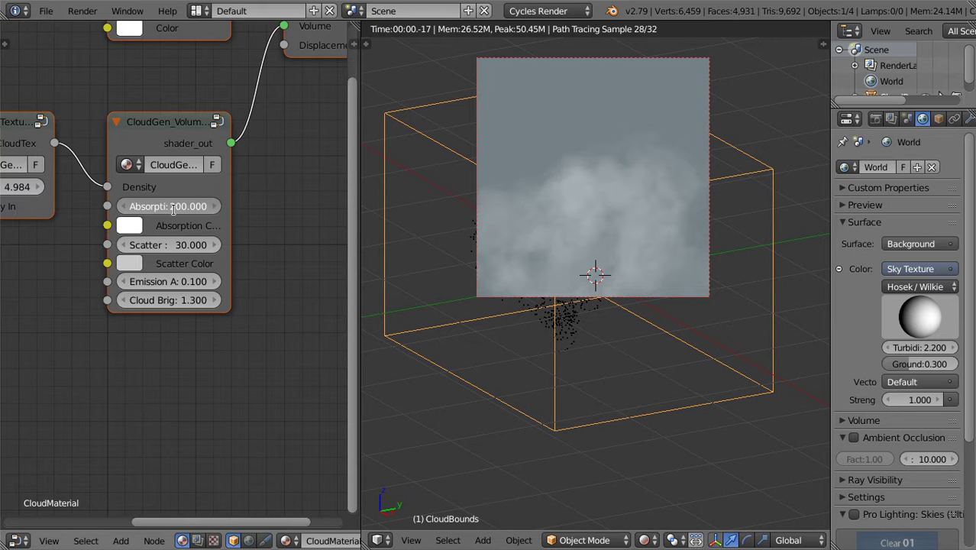
key("ctrl+z")
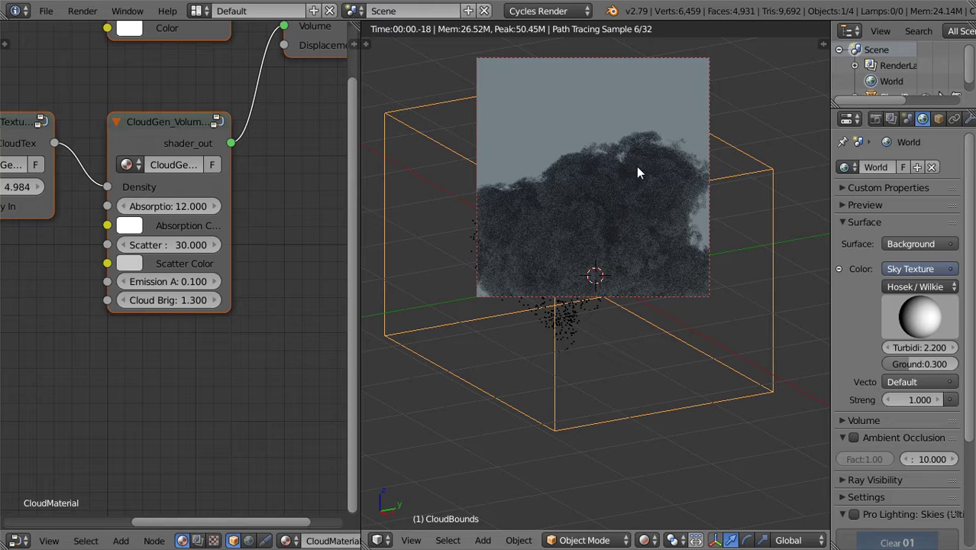
Test absorption values 25 and 6, settling on 65
left_click(184, 204)
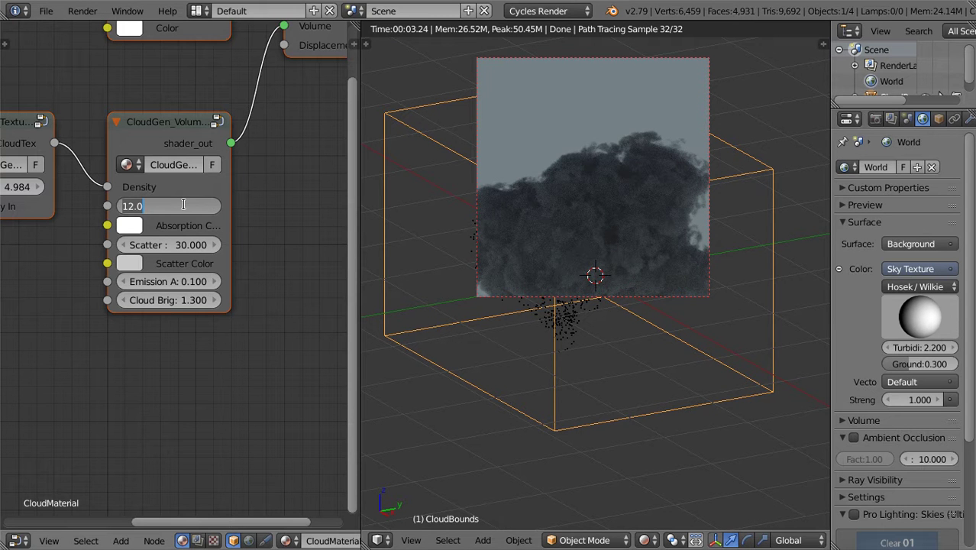
type("25")
key("Return")
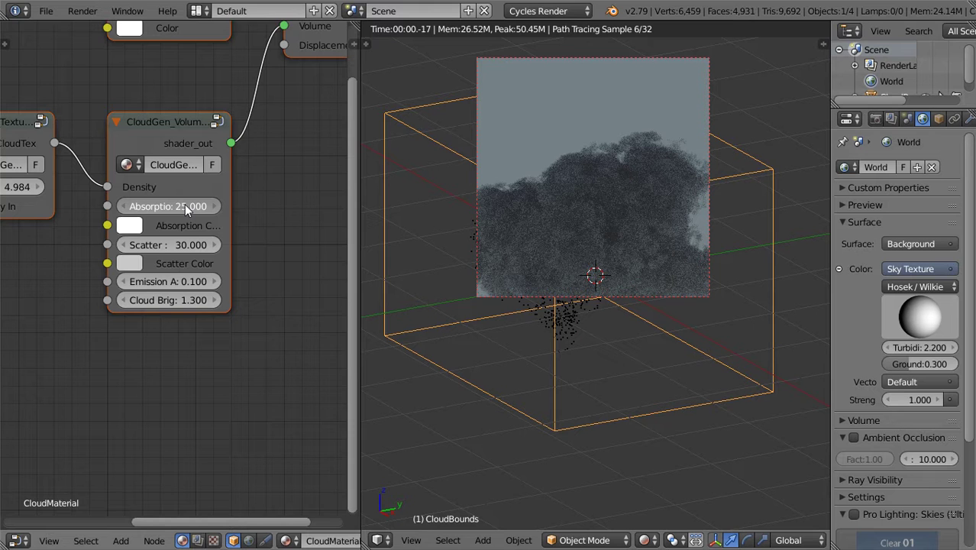
left_click(184, 204)
type("6")
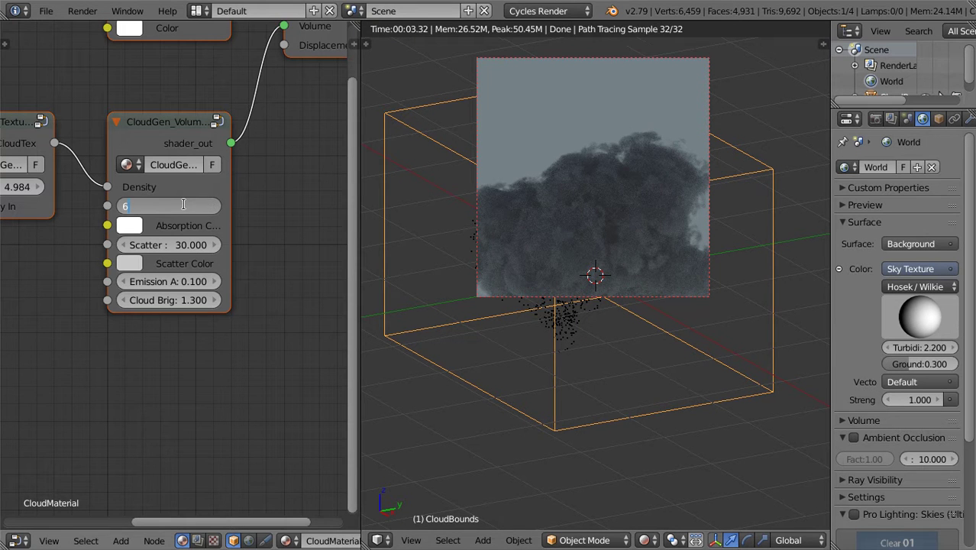
key("Return")
left_click(184, 204)
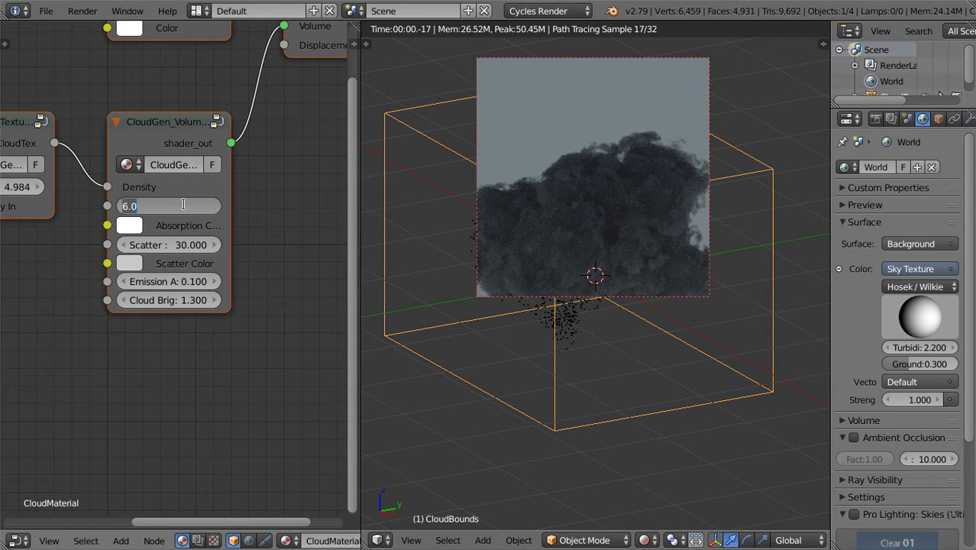
type("65")
key("Return")
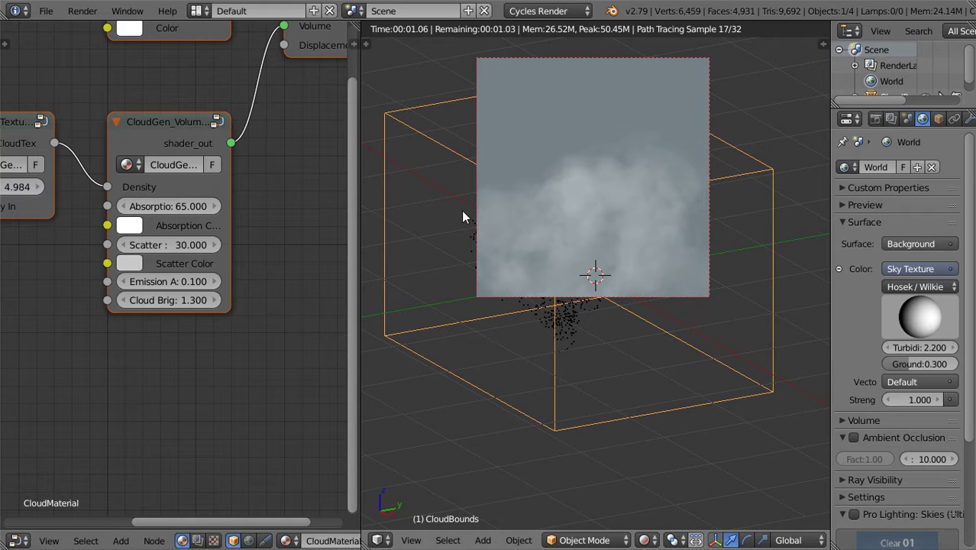
Tune the CloudGen scatter colour to a dark bluish grey near RGB 0.199/0.207/0.216
left_click(132, 264)
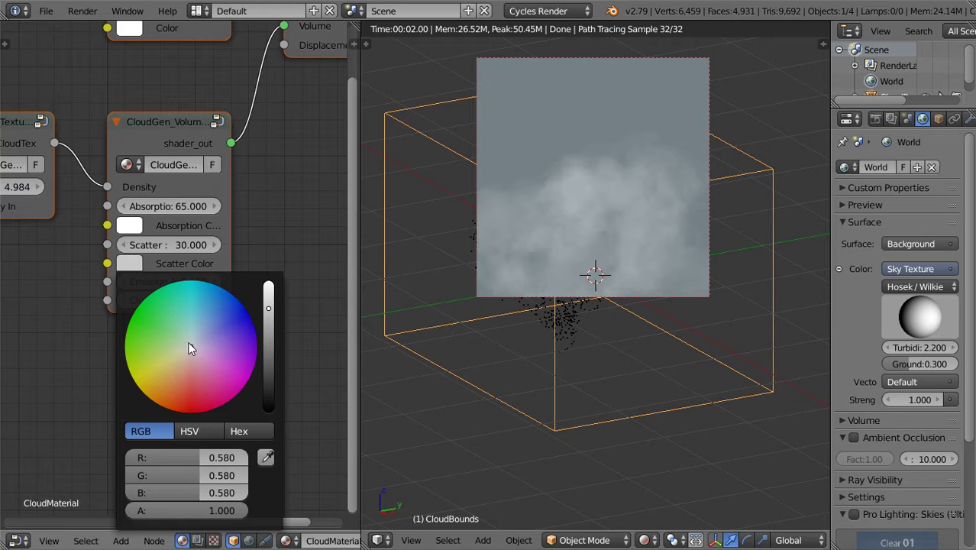
left_click(224, 376)
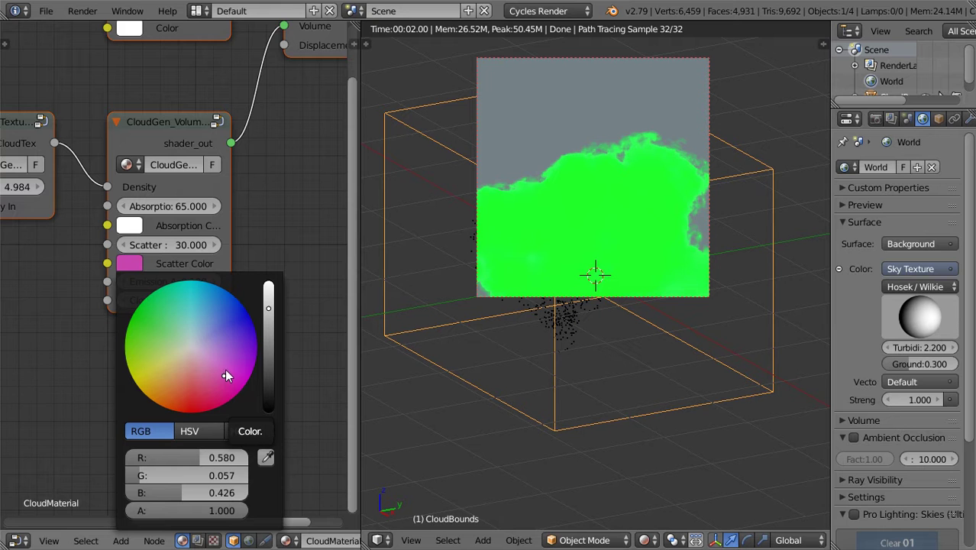
scroll(201, 355, "up", 2)
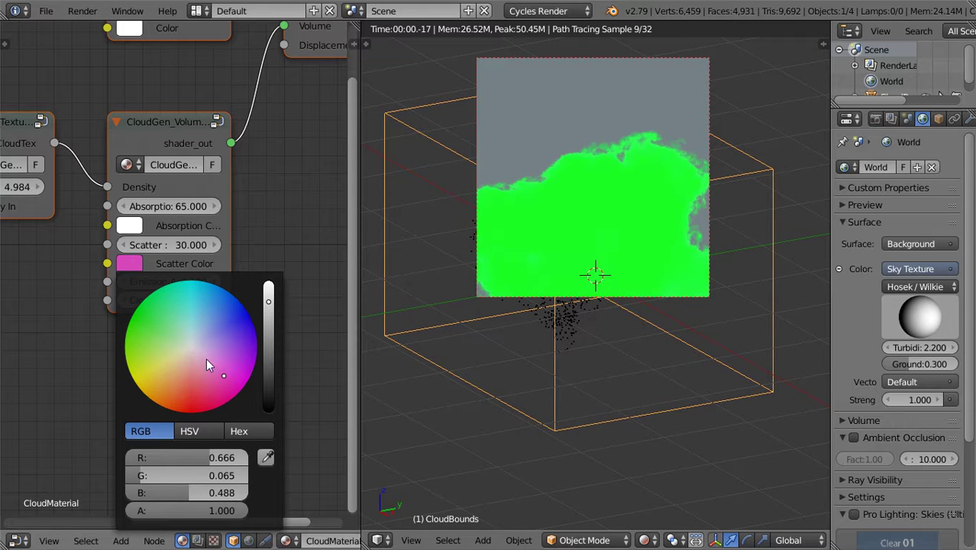
left_click(272, 337)
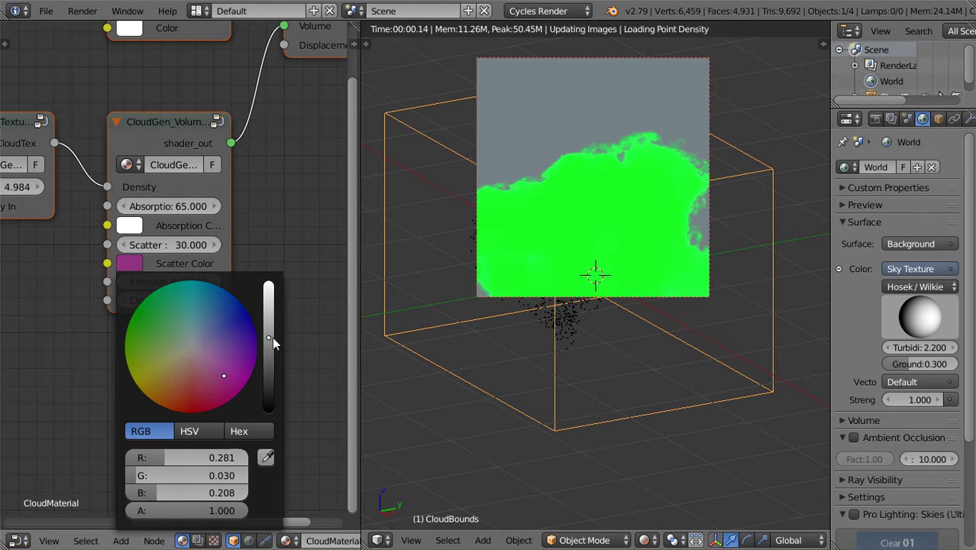
left_click(195, 349)
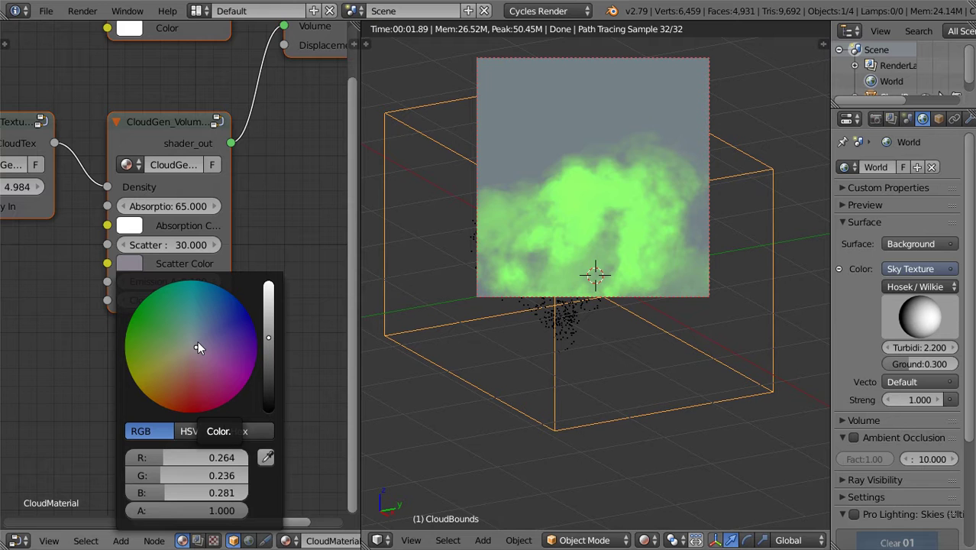
left_click(193, 343)
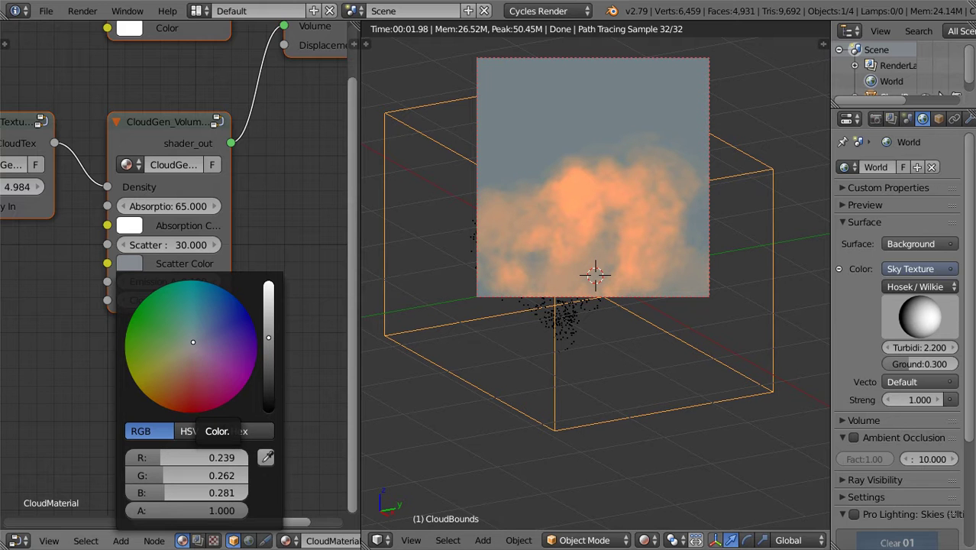
left_click_drag(190, 344, 191, 345)
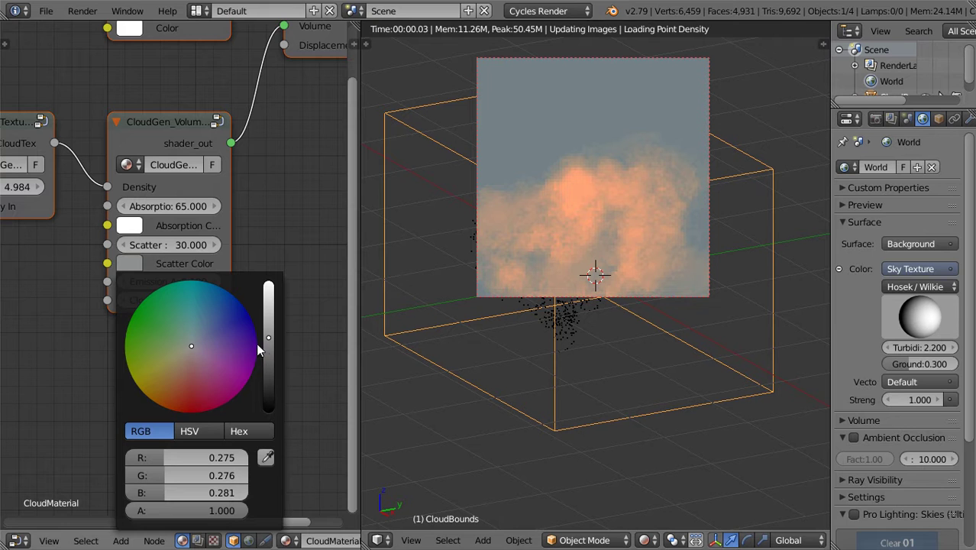
left_click_drag(257, 348, 269, 331)
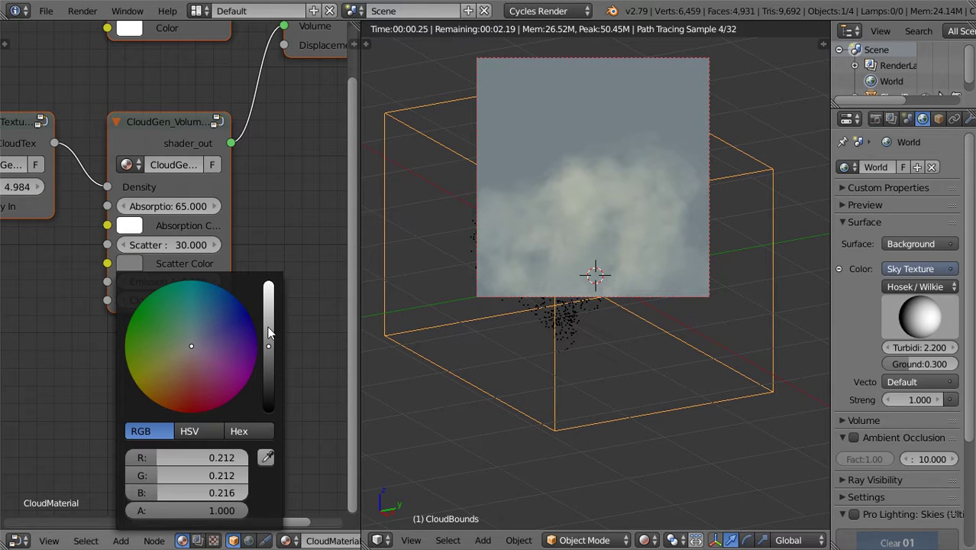
left_click_drag(192, 345, 191, 345)
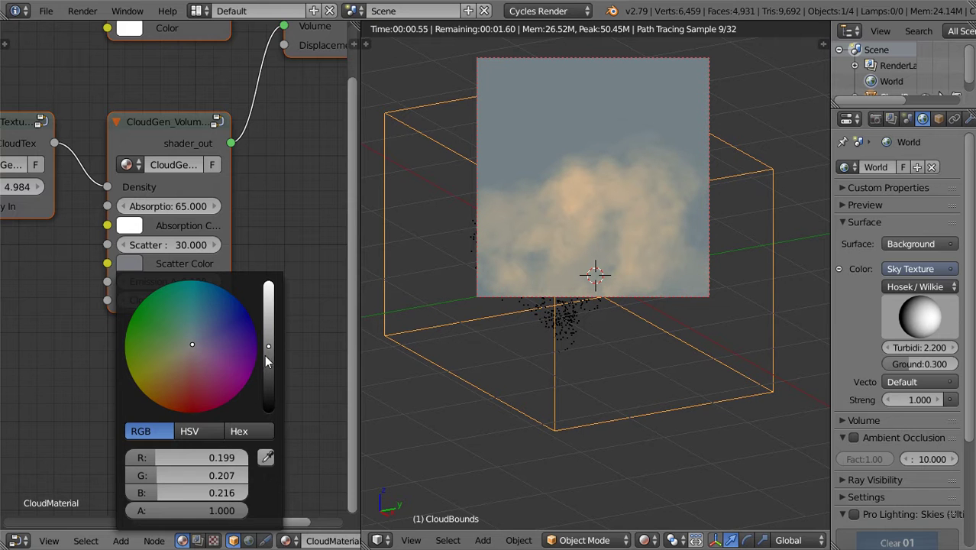
Frame the Point Density node and try dividing its radius by ten
scroll(204, 251, "down", 1)
scroll(218, 263, "down", 1)
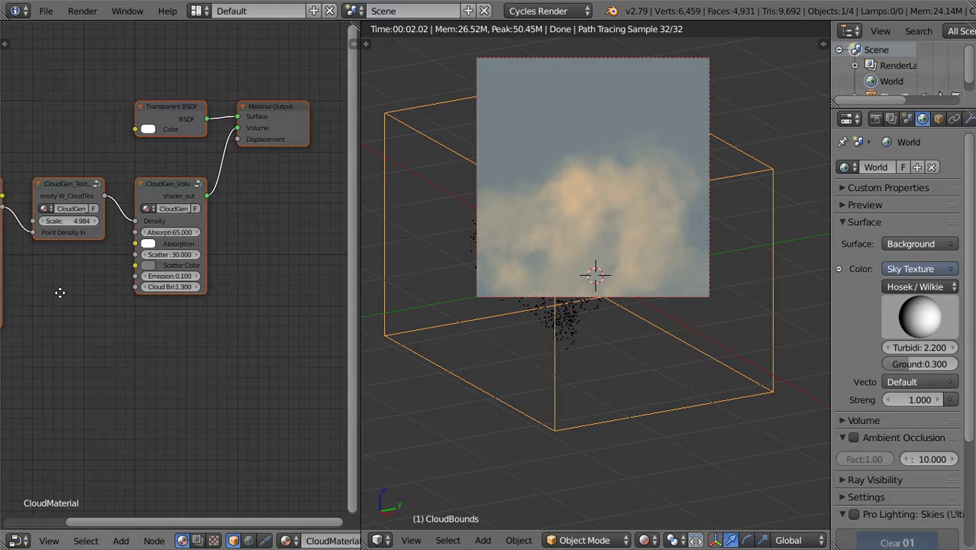
scroll(60, 292, "up", 3)
middle_click_drag(60, 293, 144, 267)
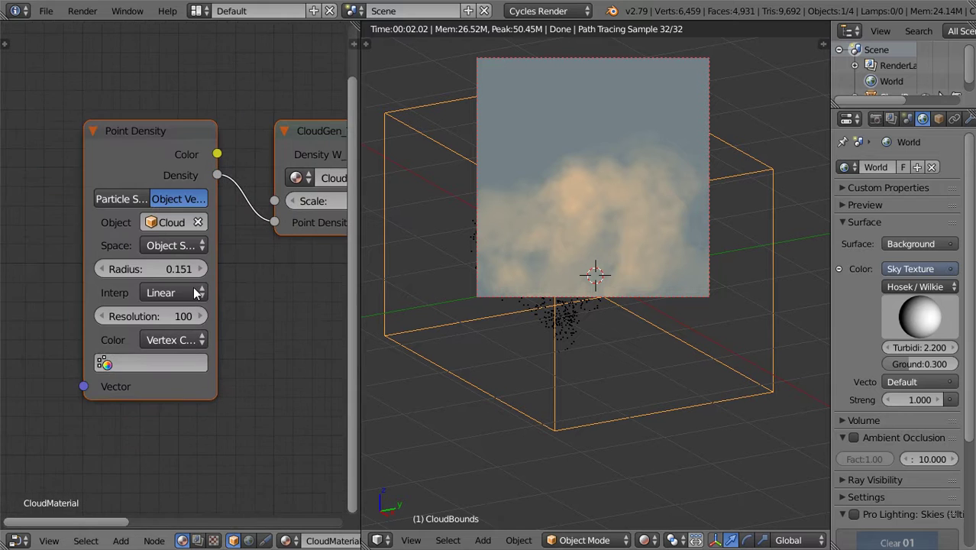
left_click(144, 267)
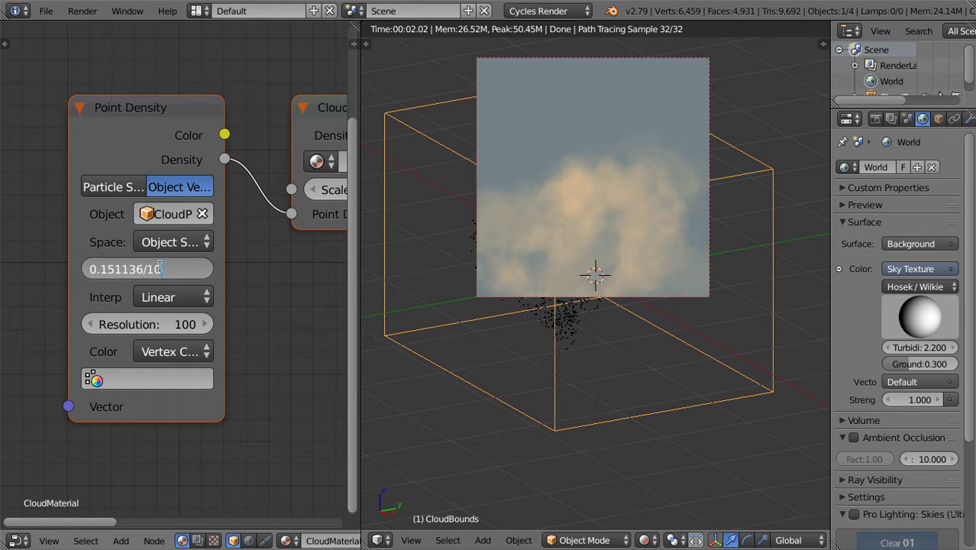
key("Return")
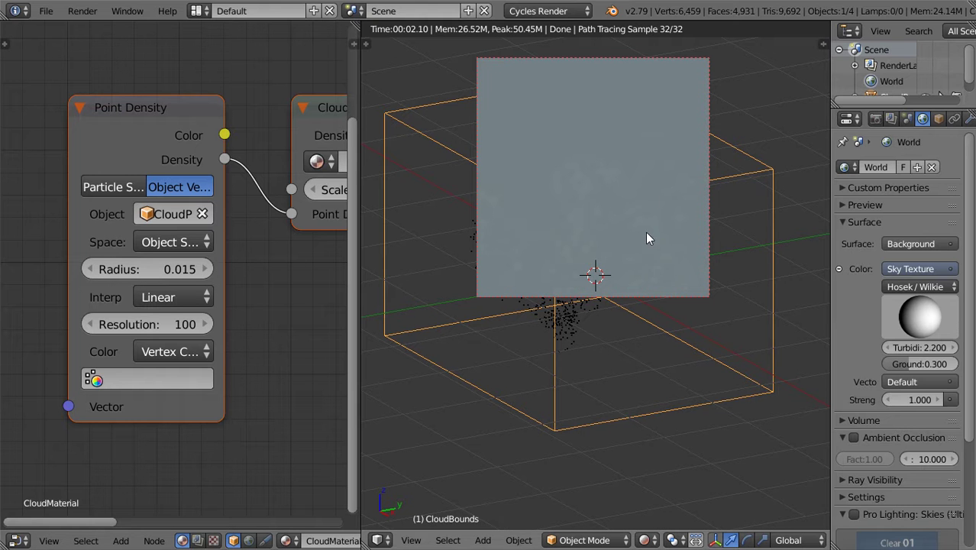
mouse_move(607, 255)
middle_mouse_down()
mouse_move(603, 200)
mouse_move(596, 264)
mouse_move(597, 225)
middle_mouse_up()
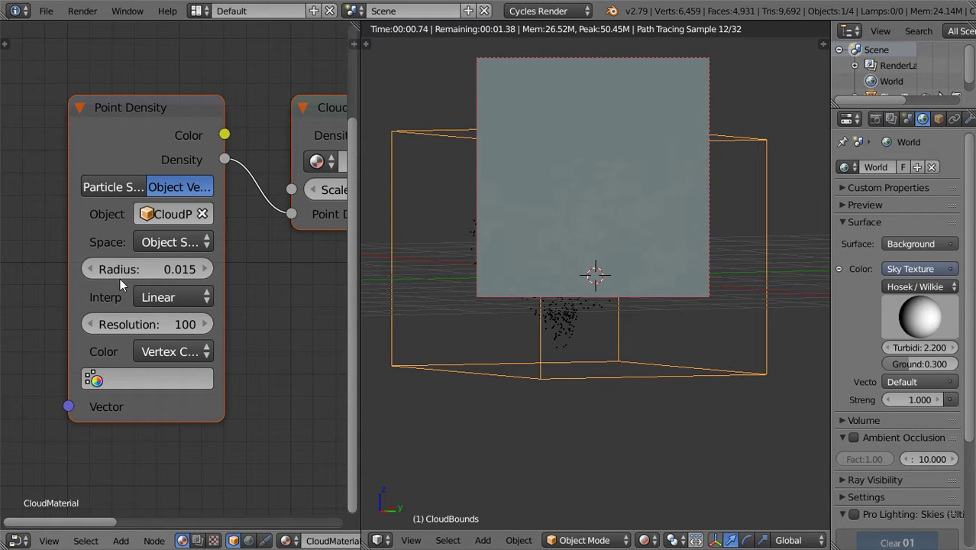
Try radius values ×200 and 50, then commit a Point Density radius of 0.16
left_click(139, 270)
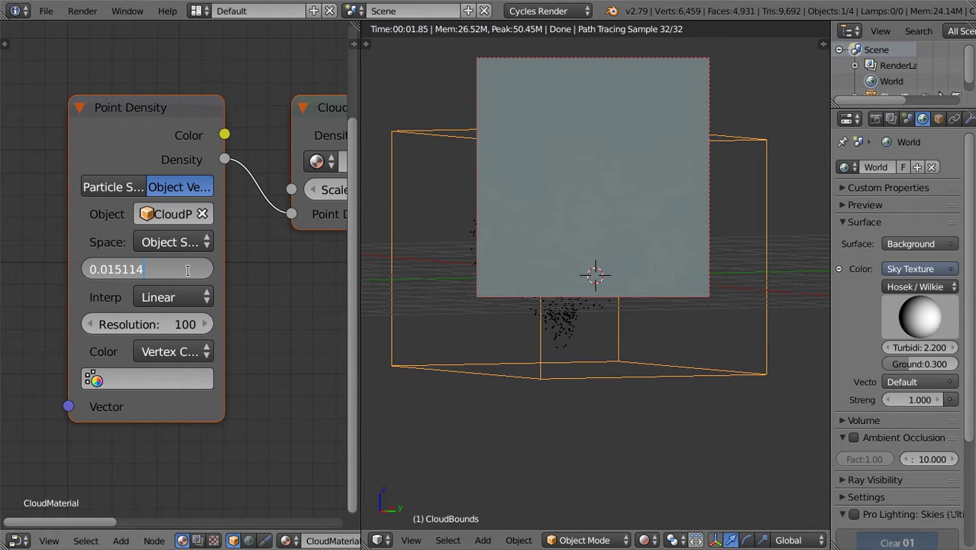
key("Return")
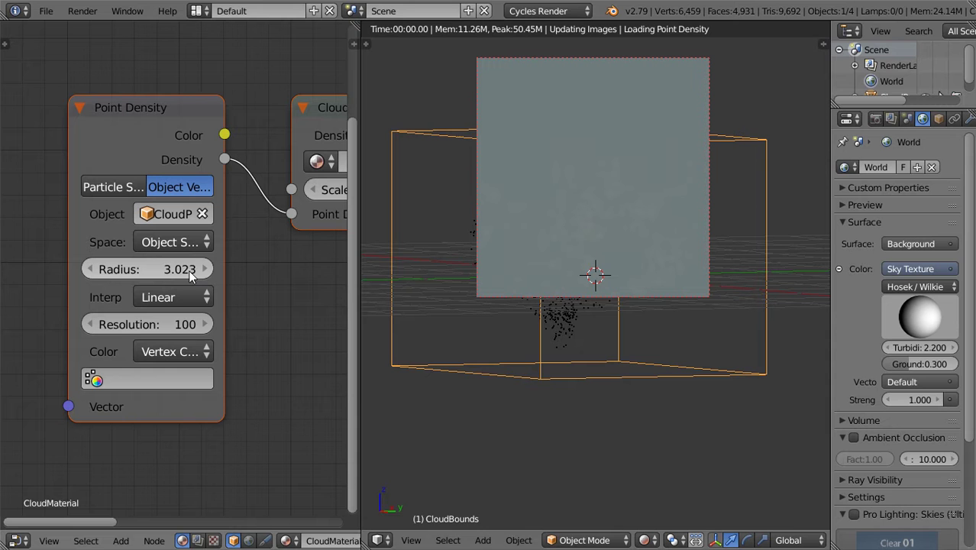
left_click(169, 269)
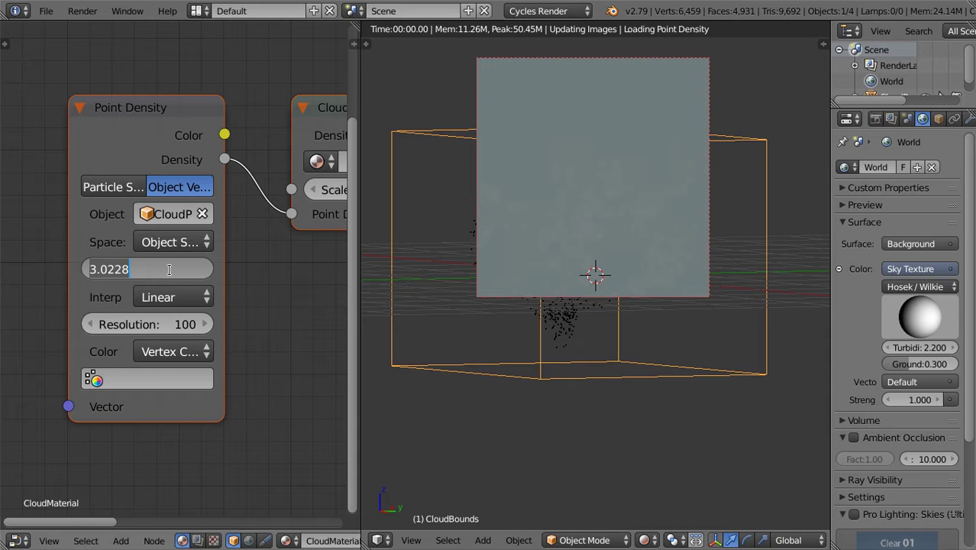
type("50")
key("Return")
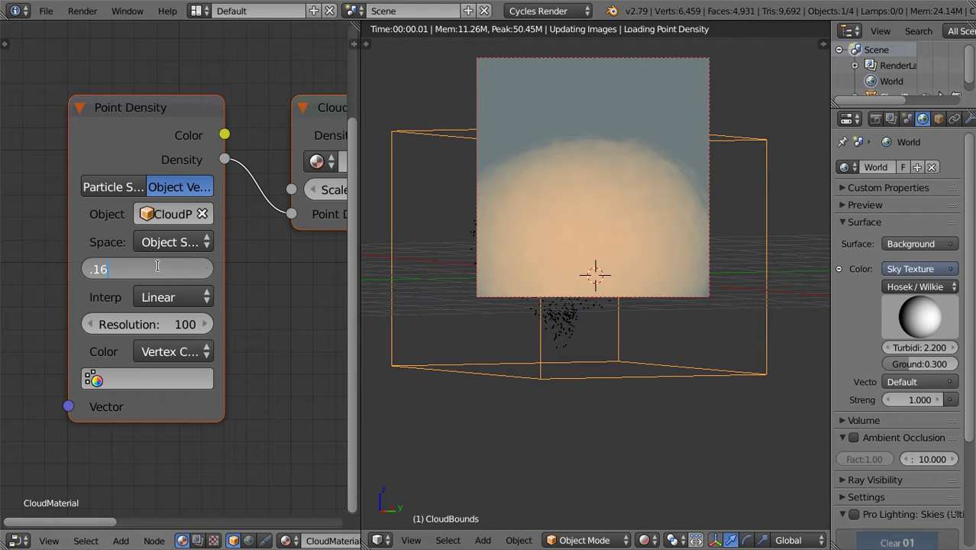
key("Return")
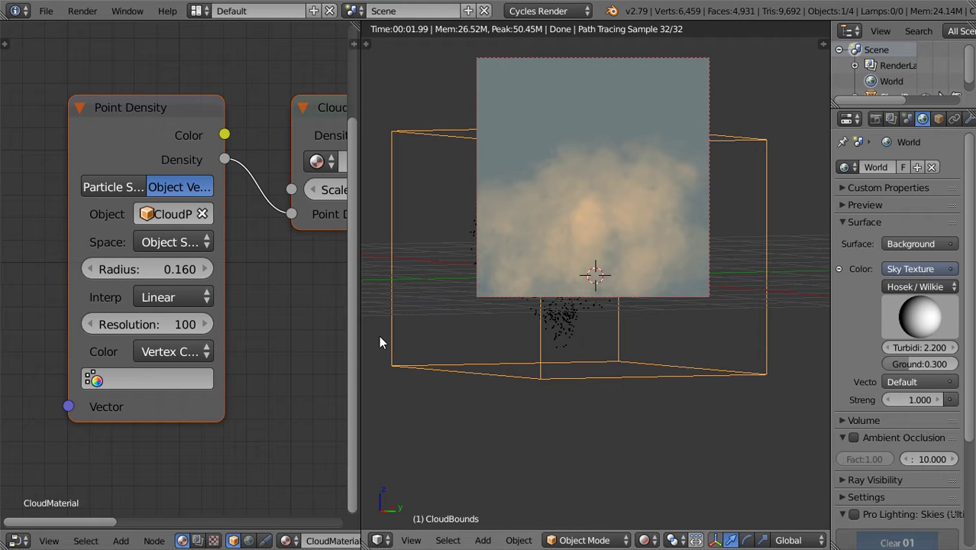
Join the node editor area into the 3D viewport so it fills the window
right_click(357, 319)
left_click(327, 338)
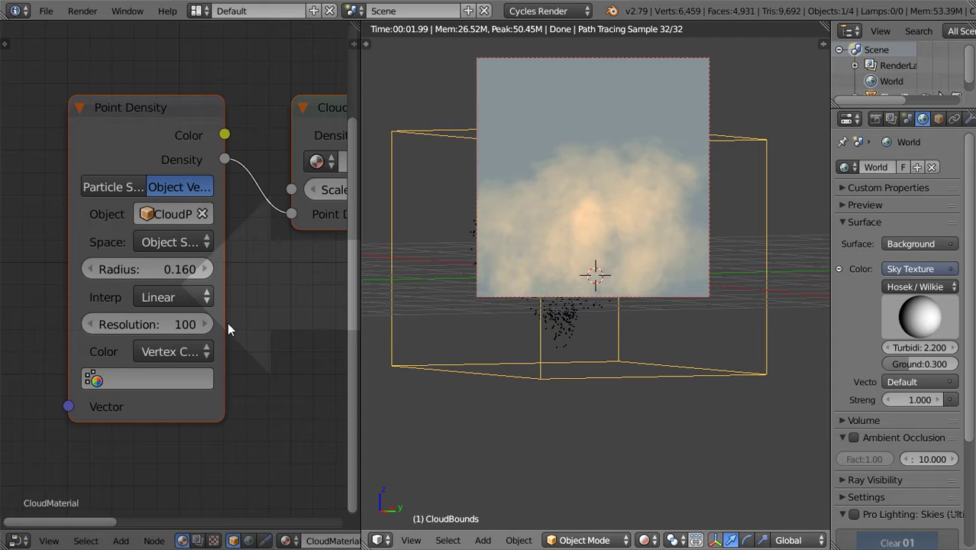
left_click(243, 316)
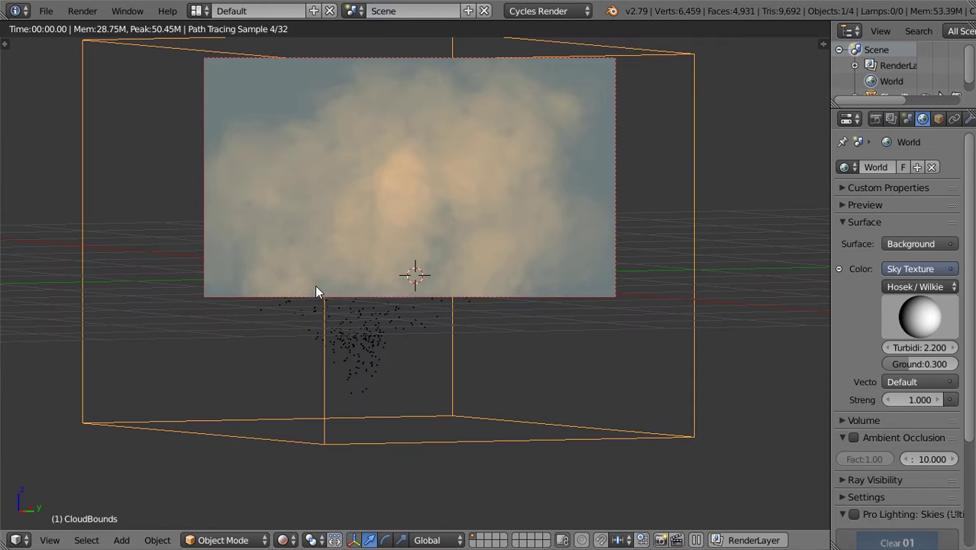
Shrink the CloudBounds box, clear the render border, and return to solid shading
key("s")
left_click(376, 229)
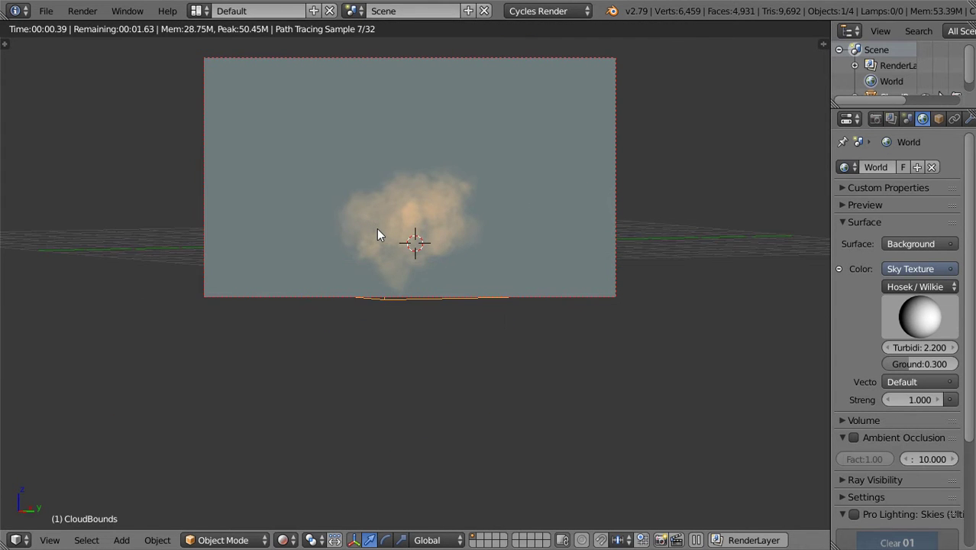
key("ctrl+alt+b")
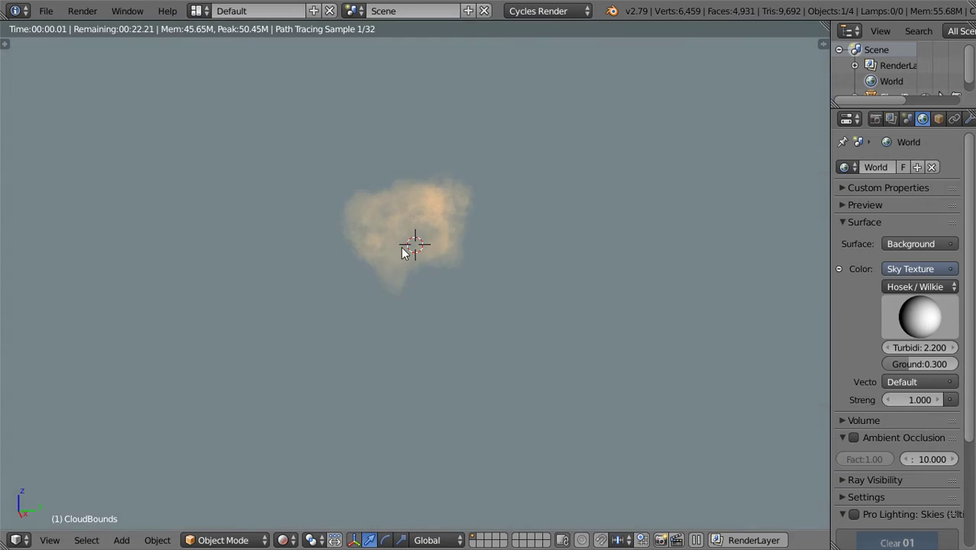
key("shift+z")
Switch to an empty layer and add a new icosphere mesh
left_click(481, 537)
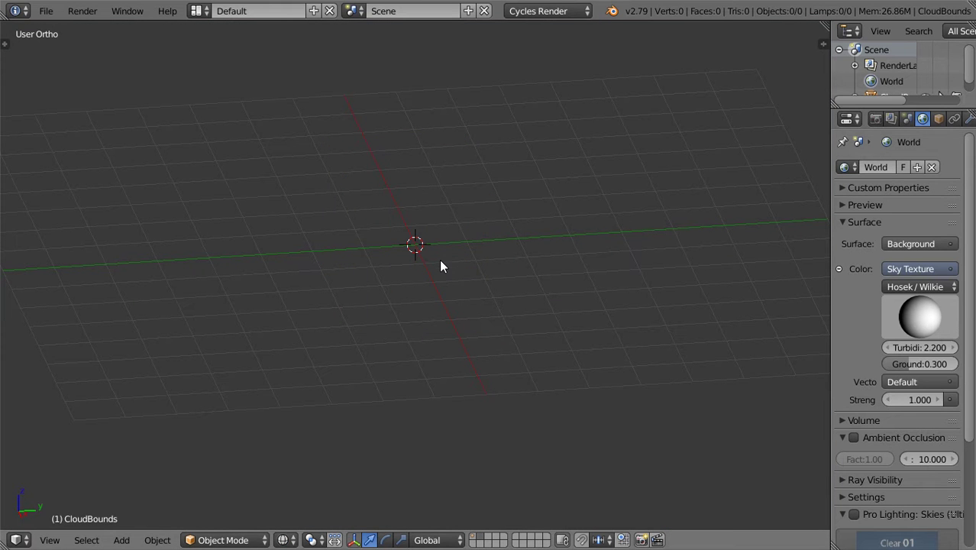
key("shift+a")
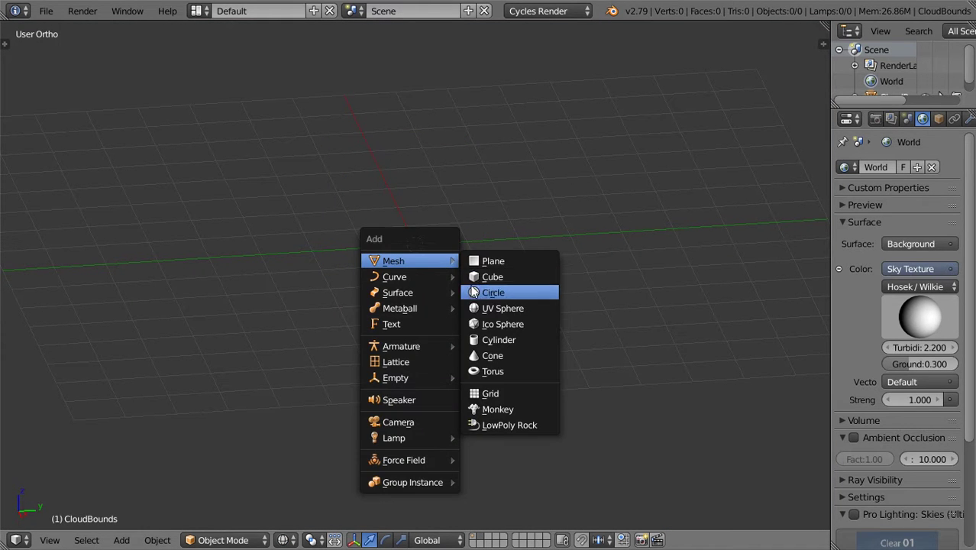
left_click(489, 326)
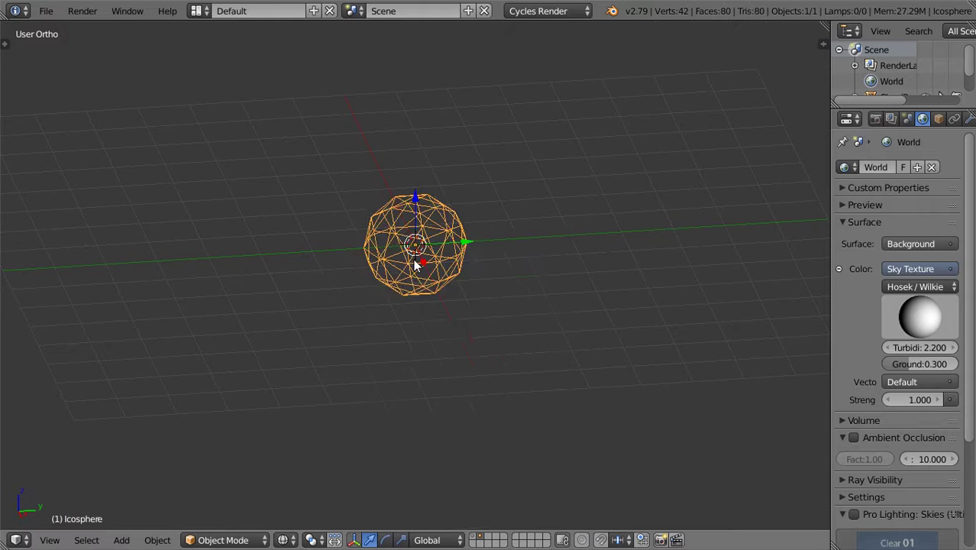
scroll(433, 259, "down", 3)
In Edit Mode, enable proportional editing and stretch the icosphere by pulling two vertices outward
key("Tab")
right_click(454, 210)
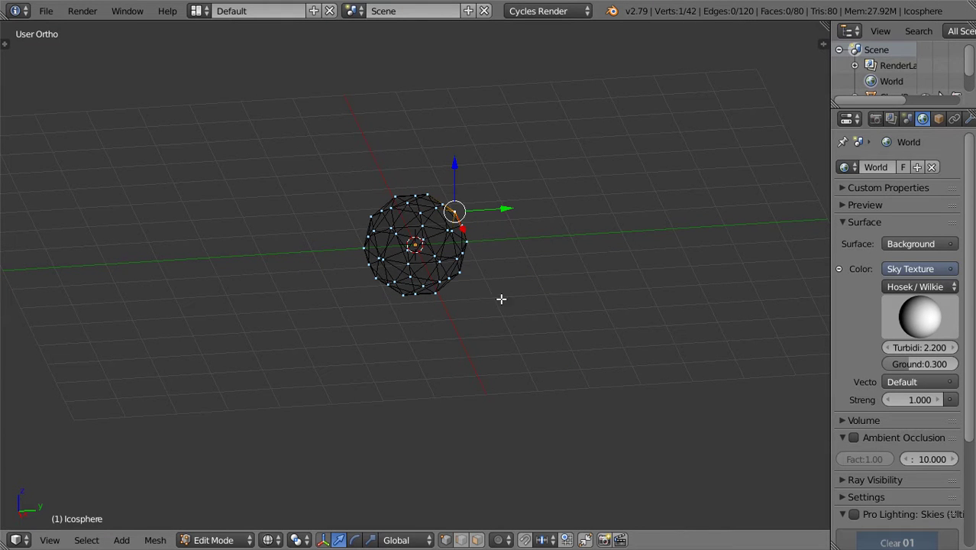
key("o")
key("g")
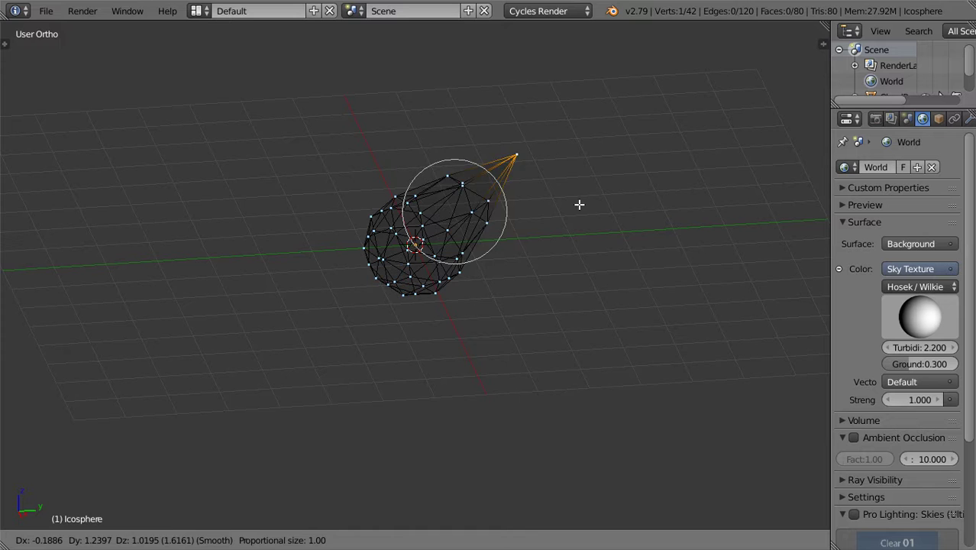
left_click(533, 250)
right_click(359, 237)
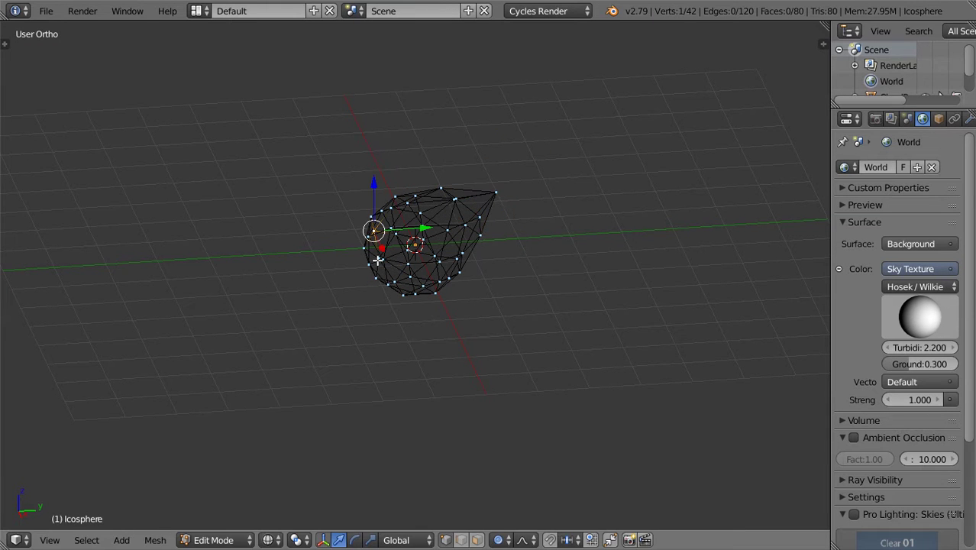
key("g")
left_click(347, 211)
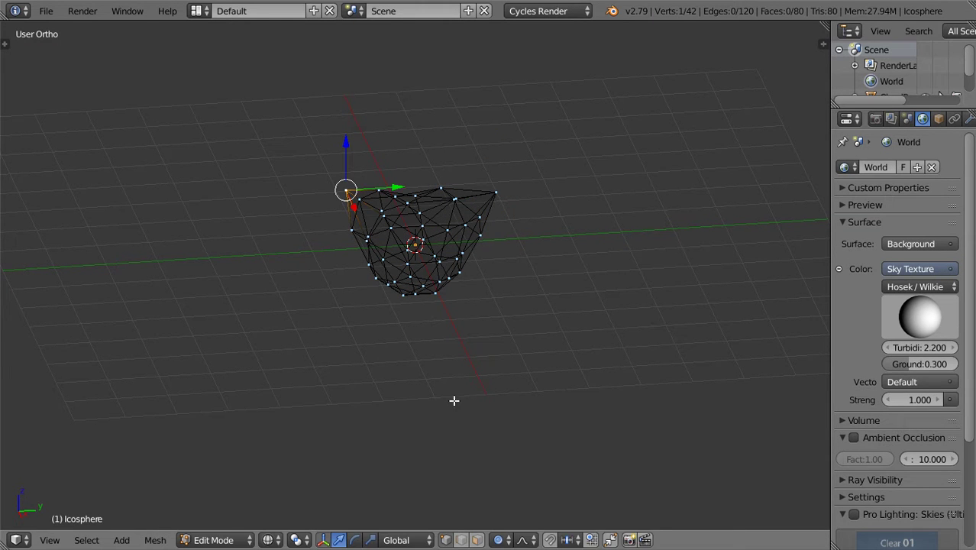
Set the proportional falloff to Sphere, drag the bottom vertex down, then view from the front
left_click(523, 540)
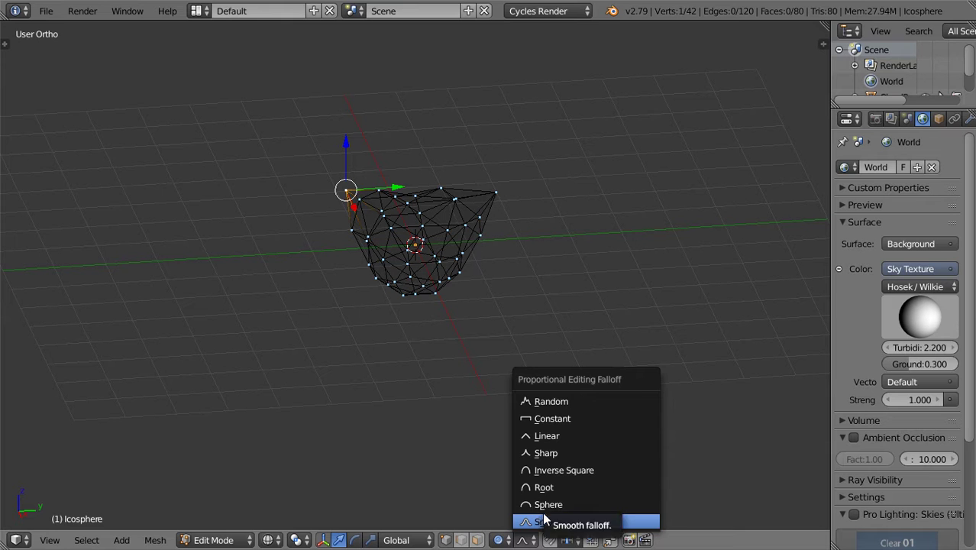
left_click(548, 504)
right_click(420, 300)
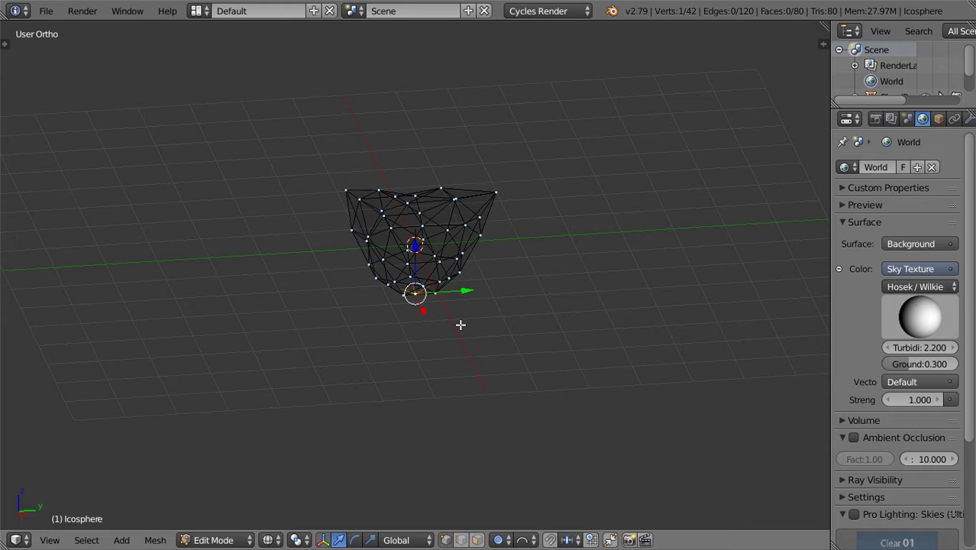
key("g")
scroll(460, 383, "down", 2)
left_click(457, 398)
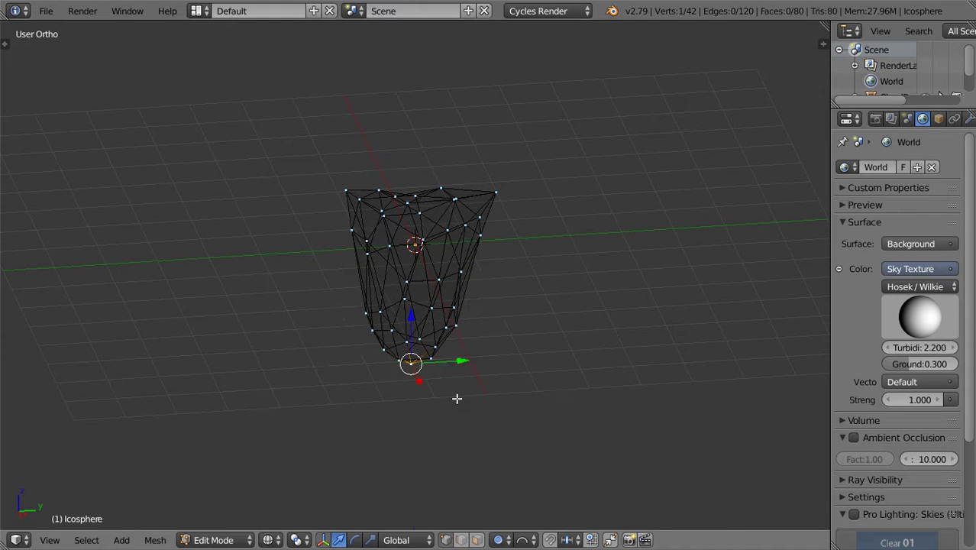
key("KP_1")
Push the left side out and pull the right, upper and lower-right vertices into lumps
right_click(386, 282)
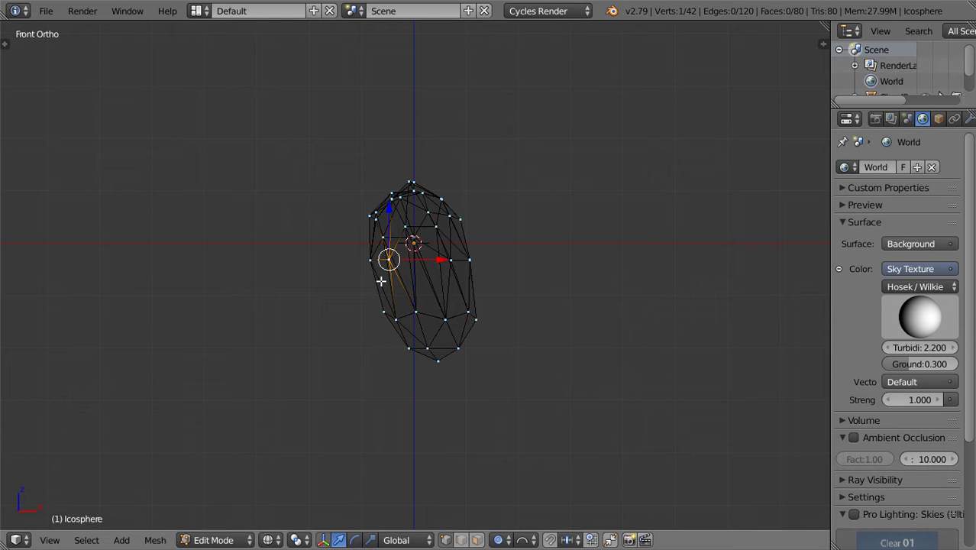
key("g")
scroll(332, 284, "down", 5)
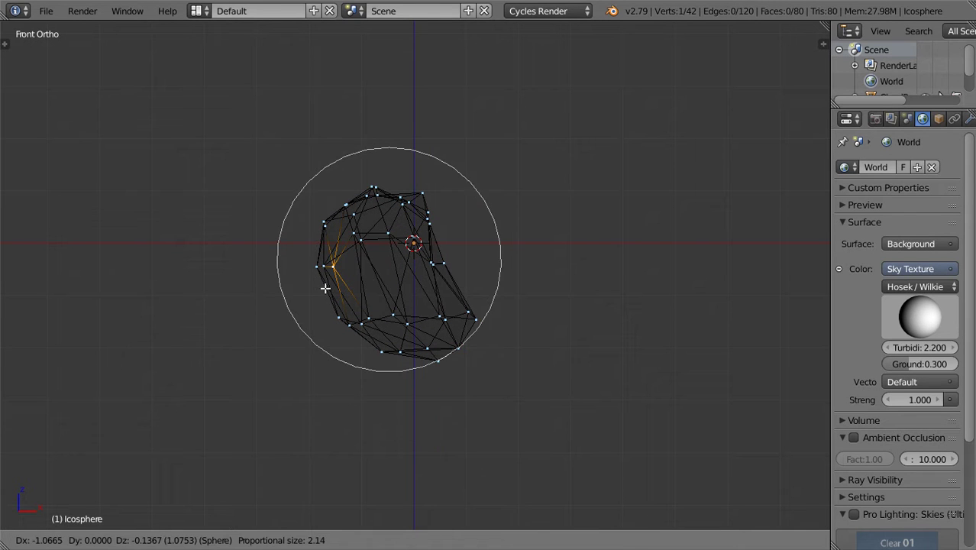
left_click(323, 286)
right_click(446, 270)
key("g")
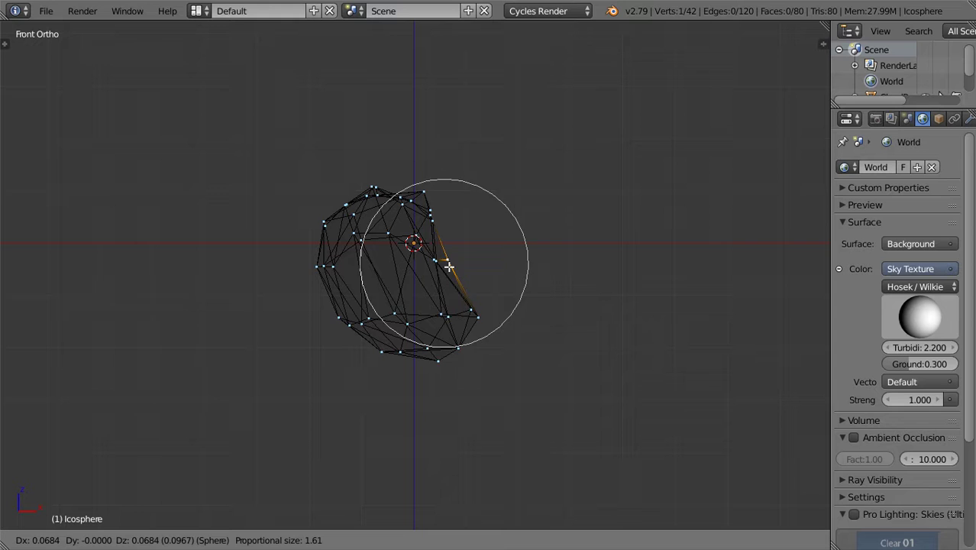
scroll(481, 252, "up", 4)
left_click(571, 225)
right_click(507, 193)
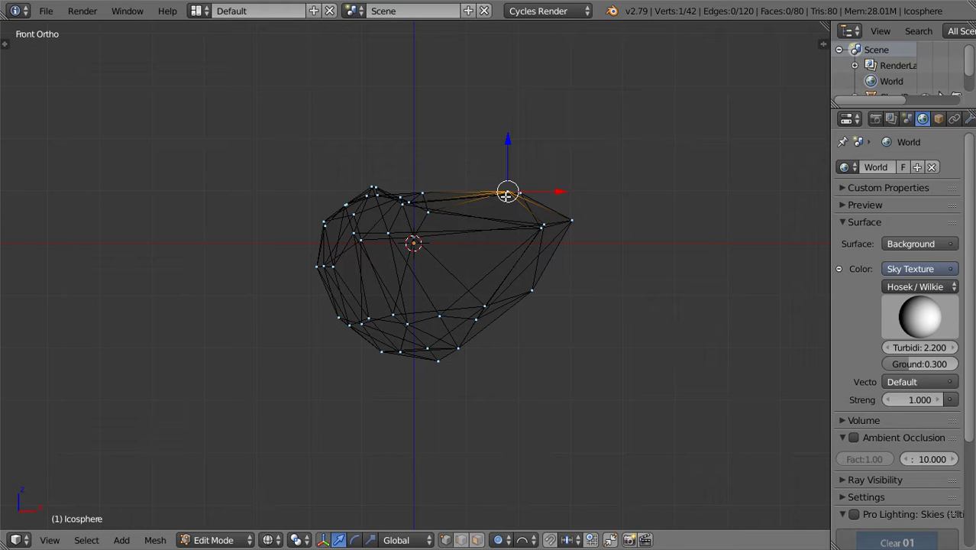
key("g")
left_click(464, 218)
right_click(530, 293)
key("g")
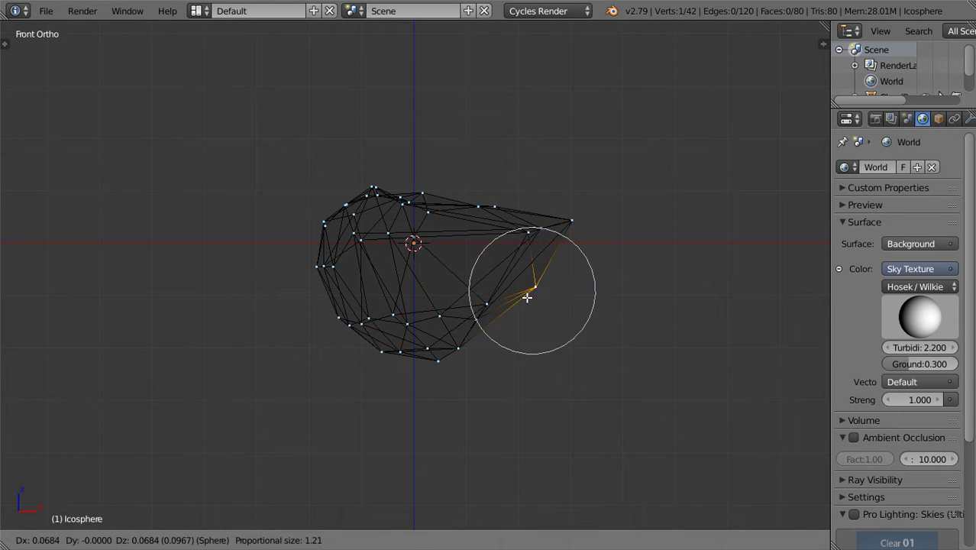
left_click(553, 284)
Drag the lower vertex left and pull the top vertices up, stretching one far up-left into a pointed lobe
right_click(432, 359)
key("g")
left_click(335, 317)
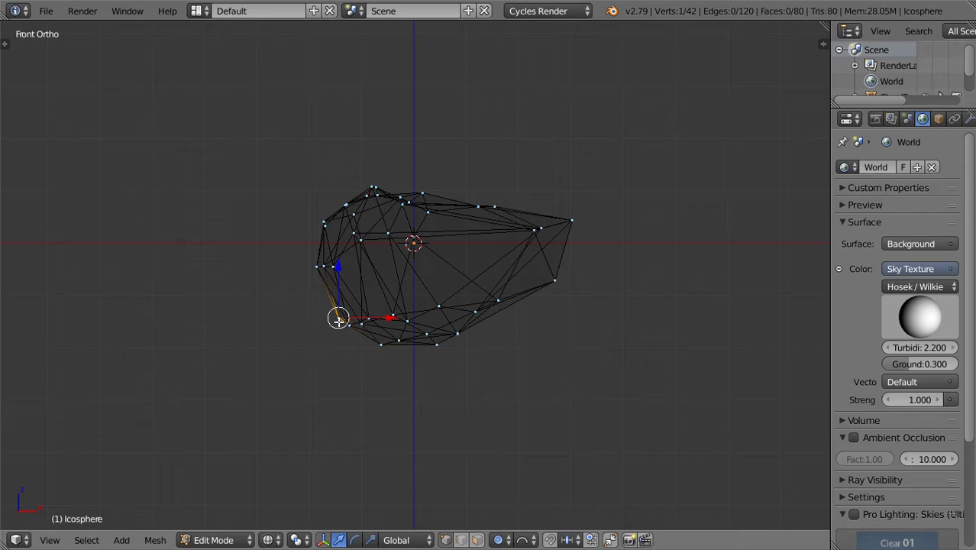
key("g")
left_click(271, 337)
right_click(421, 193)
key("g")
left_click(458, 149)
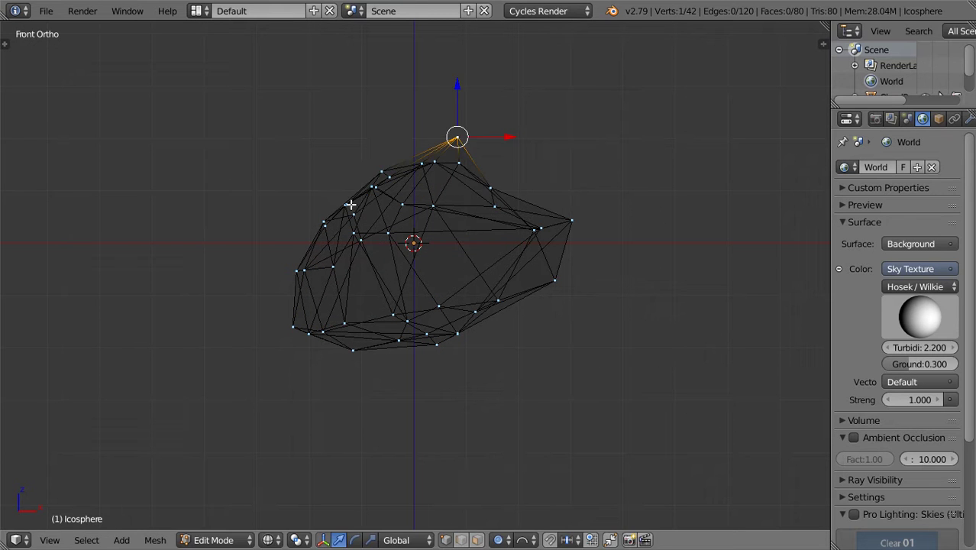
right_click(321, 217)
key("g")
left_click(169, 46)
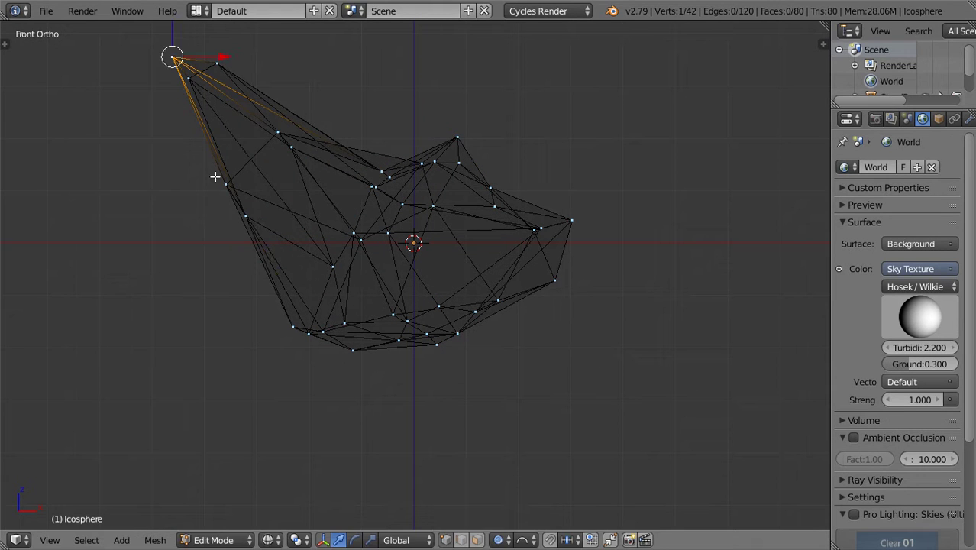
right_click(234, 212)
key("g")
left_click(233, 223)
right_click(392, 137)
key("g")
left_click(397, 153)
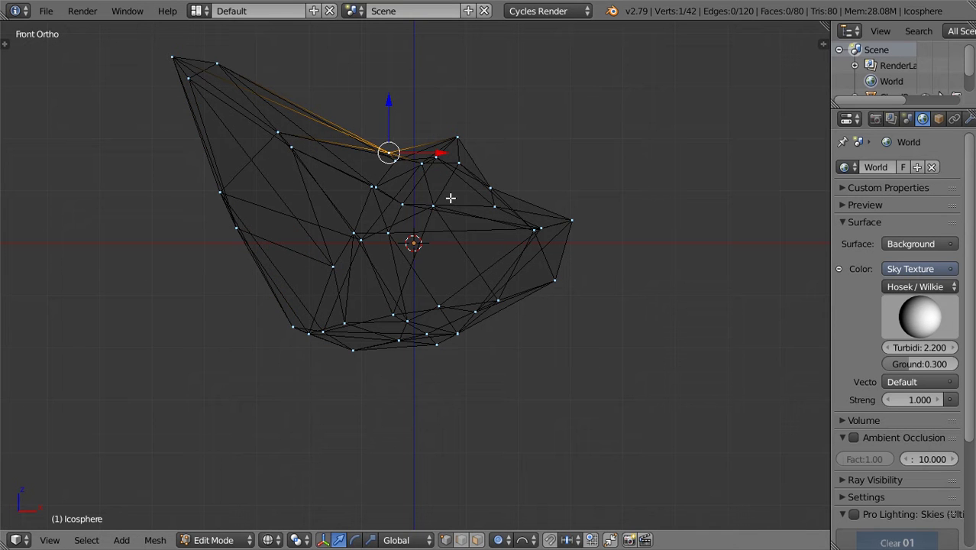
From the right side view, push a side vertex out and raise a bottom vertex
key("KP_4")
key("KP_3")
right_click(471, 237)
key("g")
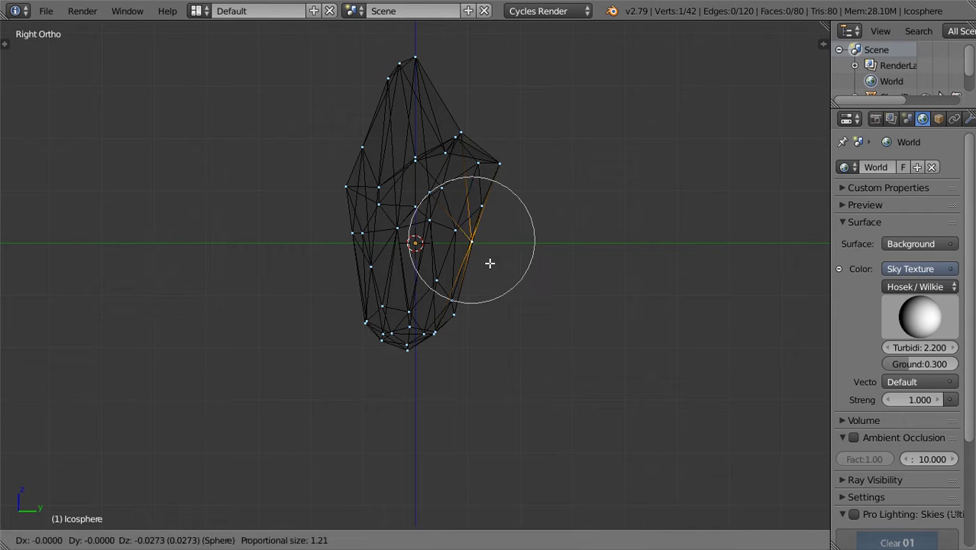
left_click(490, 262)
right_click(400, 345)
key("g")
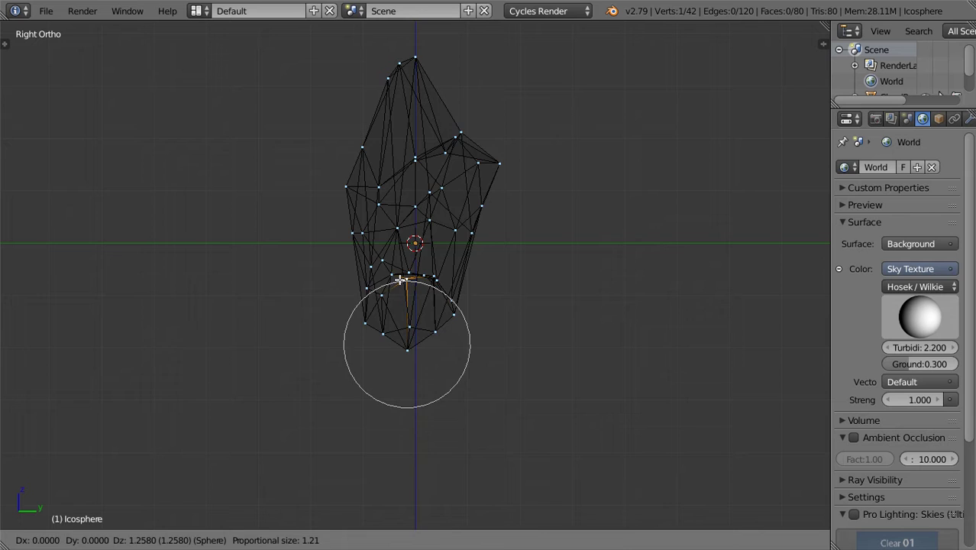
left_click(400, 279)
scroll(400, 279, "down", 4)
Return the sculpted icosphere to Object Mode and bring up the Create tools in the tool shelf
middle_click_drag(403, 277, 491, 312)
key("Tab")
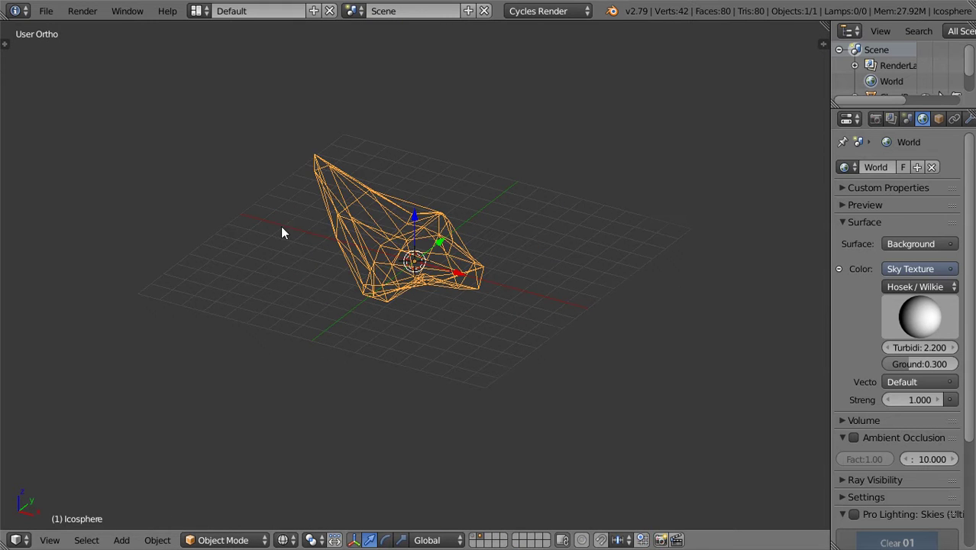
key("t")
scroll(71, 116, "up", 1)
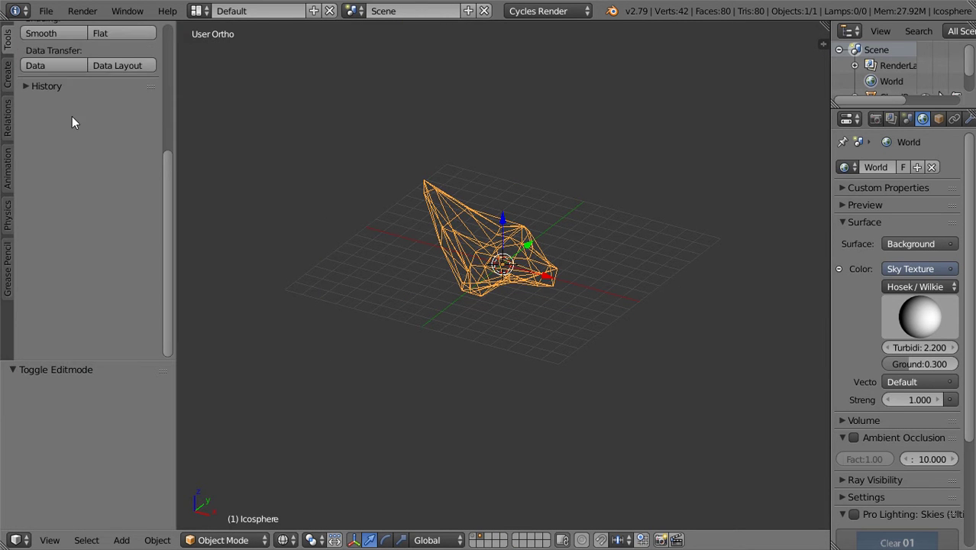
scroll(72, 72, "up", 2)
left_click(7, 74)
scroll(76, 236, "down", 5)
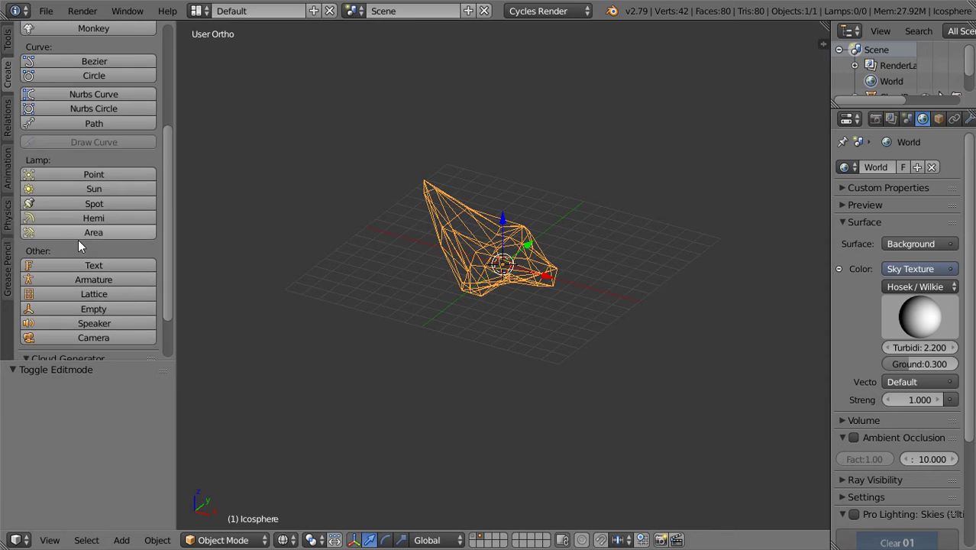
scroll(78, 240, "down", 2)
Generate a Stratus cloud from the icosphere and preview it with rendered shading
left_click(107, 333)
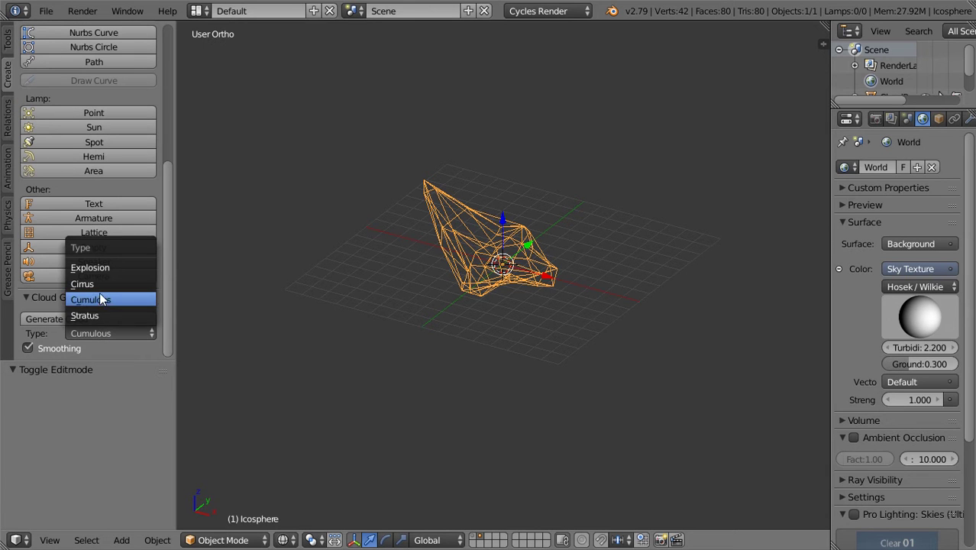
left_click(102, 272)
left_click(100, 329)
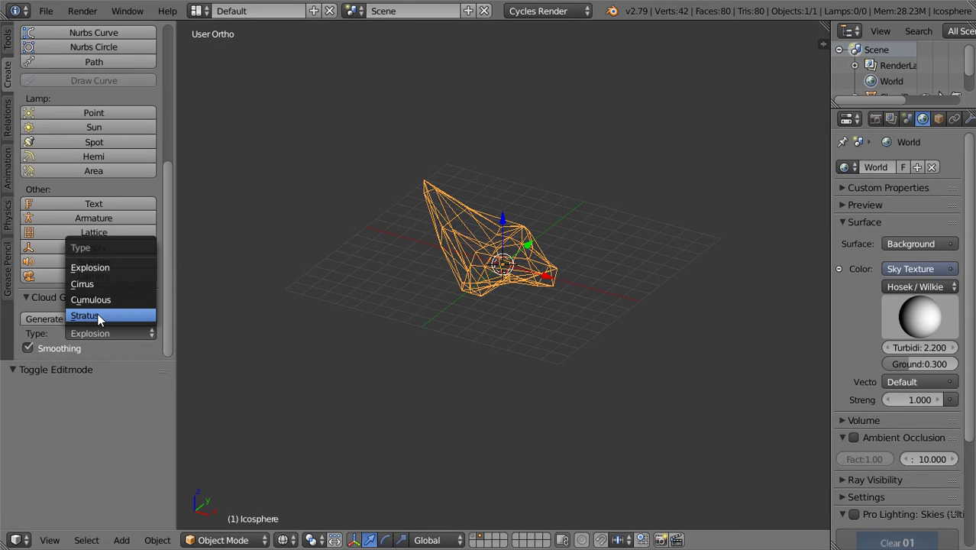
left_click(98, 316)
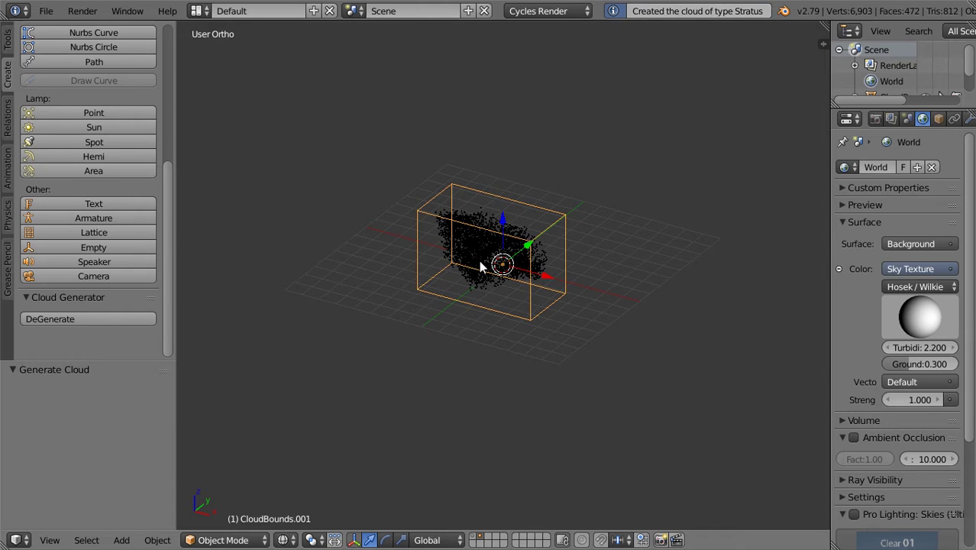
scroll(518, 271, "up", 3)
mouse_move(521, 270)
middle_mouse_down()
mouse_move(542, 303)
mouse_move(508, 323)
middle_mouse_up()
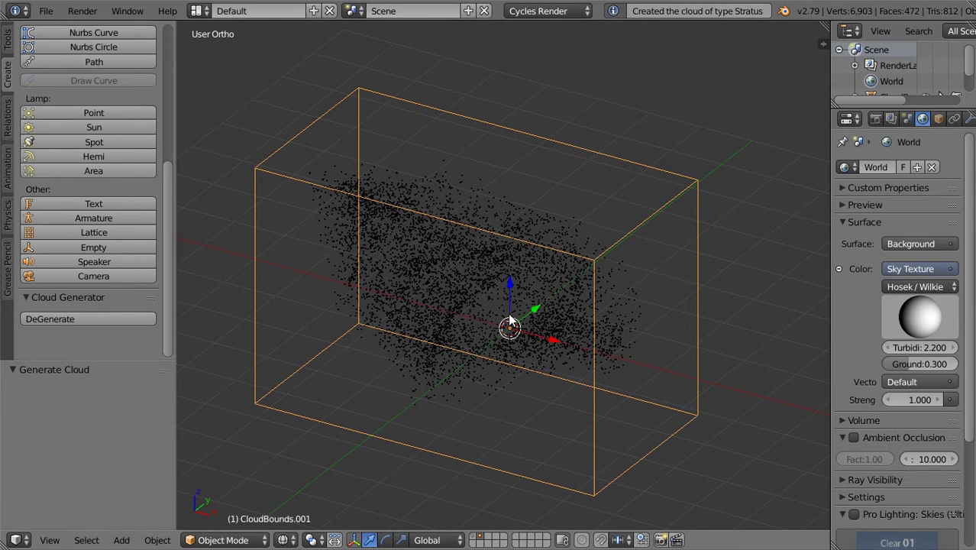
key("shift+z")
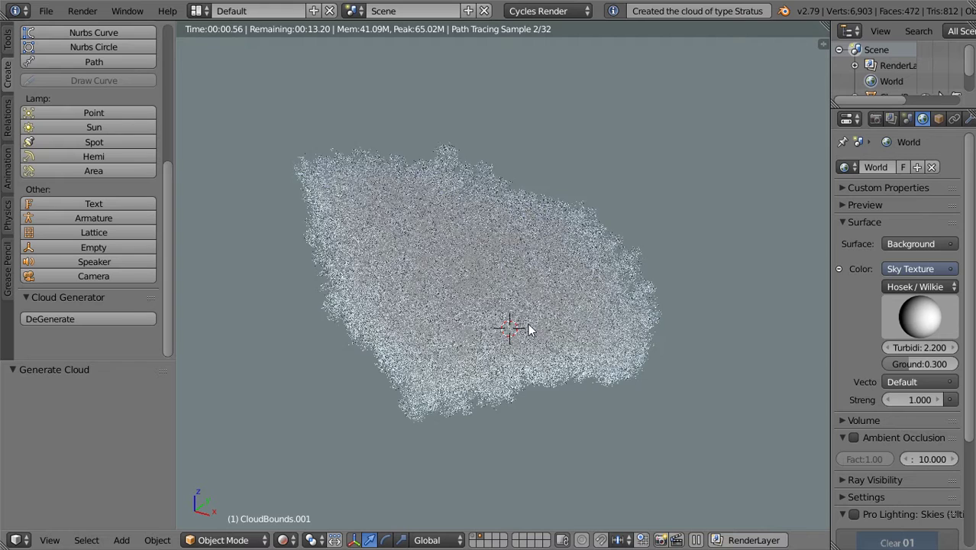
mouse_move(544, 317)
middle_mouse_down()
mouse_move(413, 268)
mouse_move(553, 299)
mouse_move(491, 317)
middle_mouse_up()
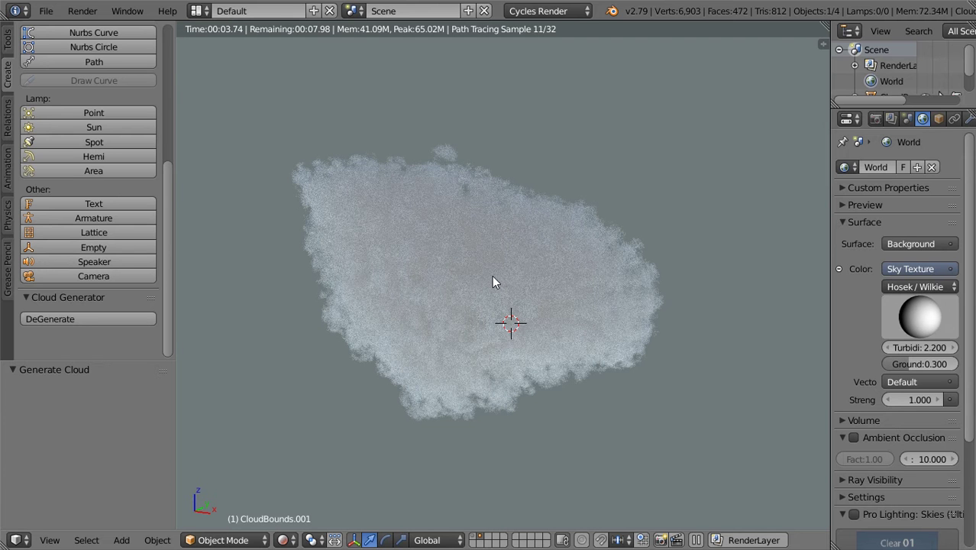
key("shift+F3")
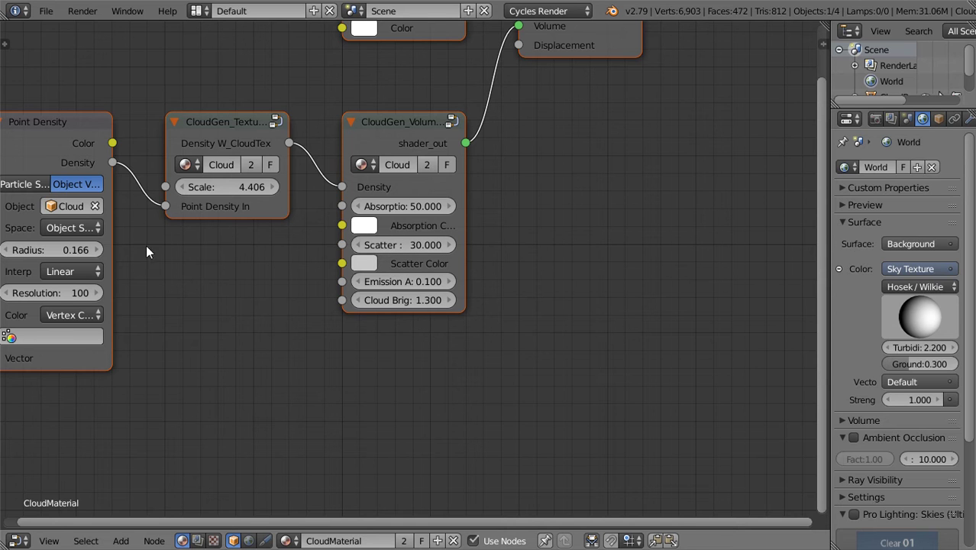
mouse_move(147, 252)
middle_mouse_down()
mouse_move(86, 273)
mouse_move(348, 340)
middle_mouse_up()
scroll(349, 340, "up", 1)
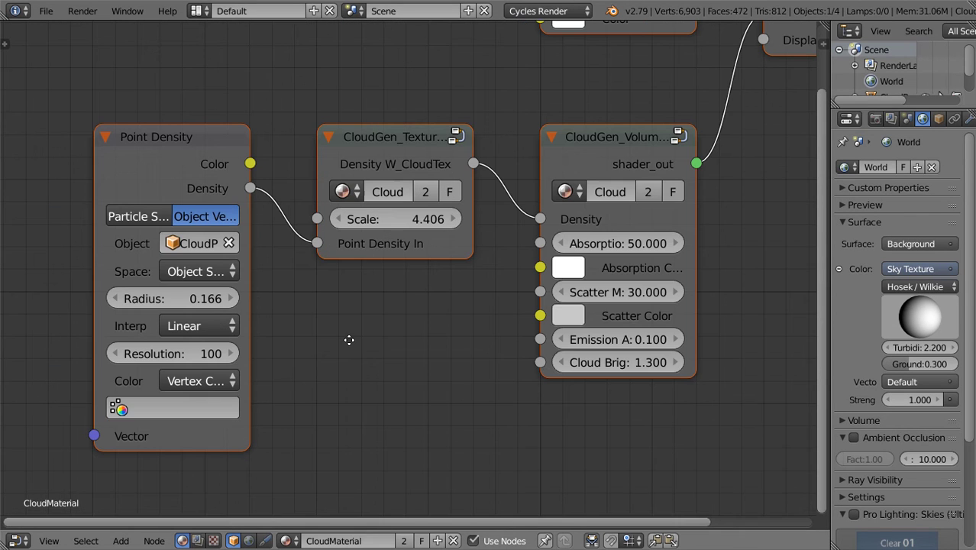
left_click(16, 539)
left_click(34, 521)
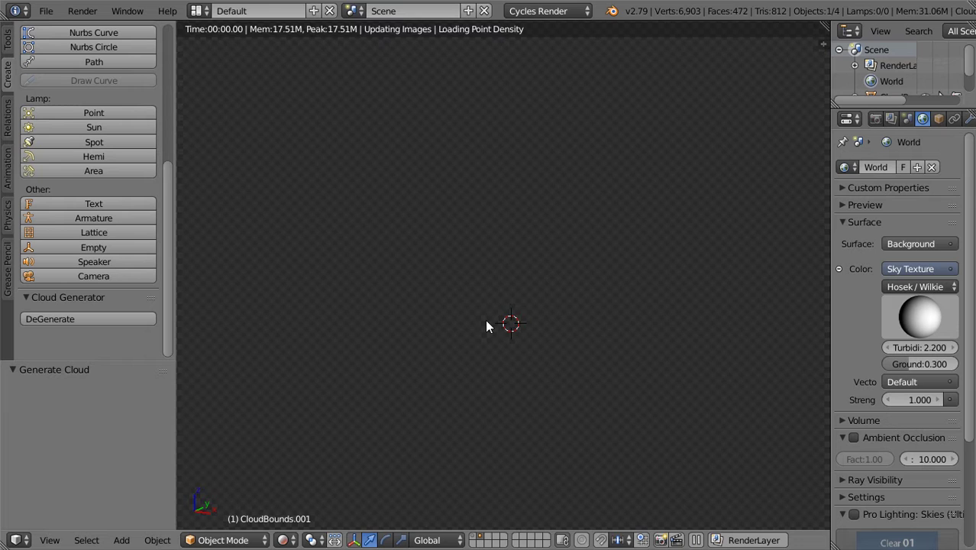